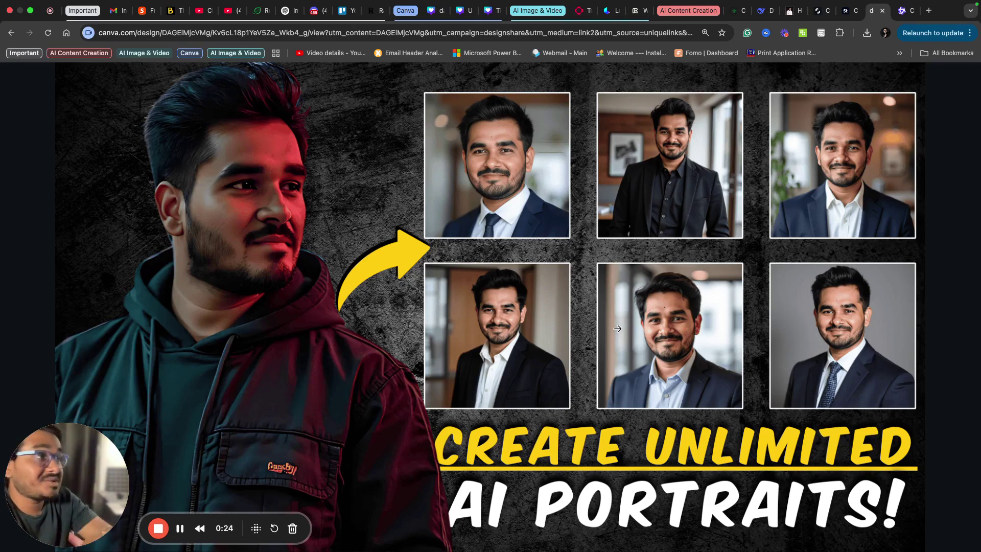
Browse the channel's latest uploads on its Videos page, then return to the top
{"action": "left_click", "coordinate": [231, 12]}
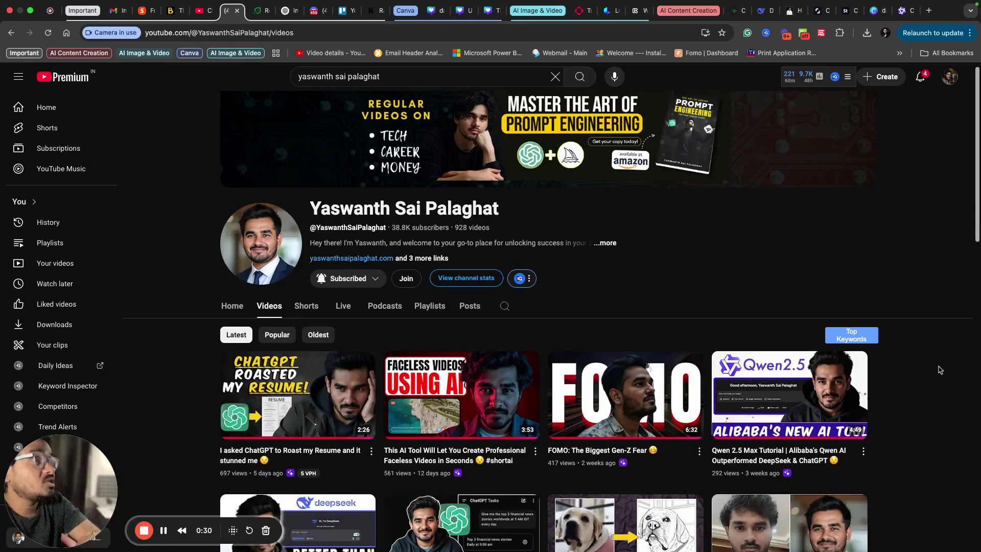
{"action": "scroll", "coordinate": [939, 360], "scroll_direction": "down", "scroll_amount": 3}
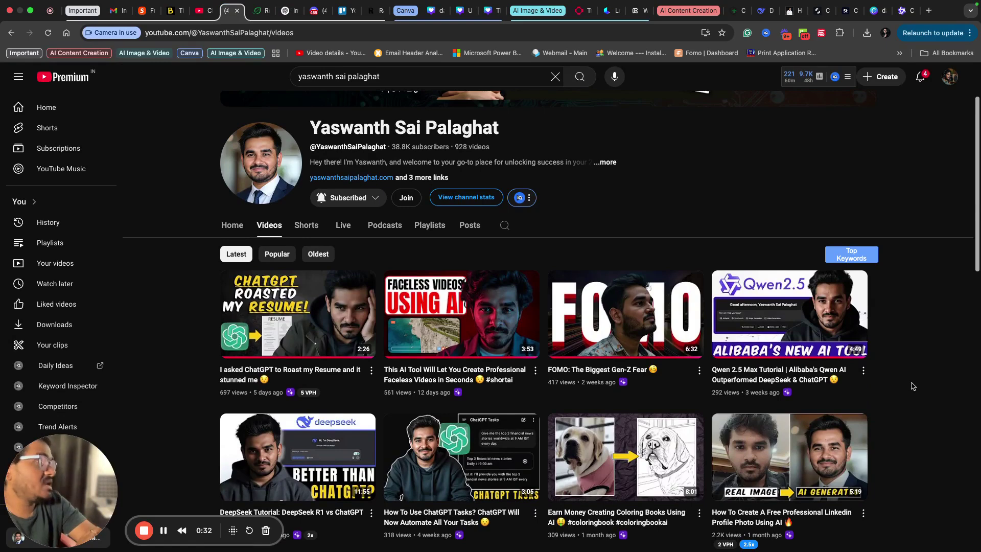
{"action": "scroll", "coordinate": [913, 383], "scroll_direction": "down", "scroll_amount": 3}
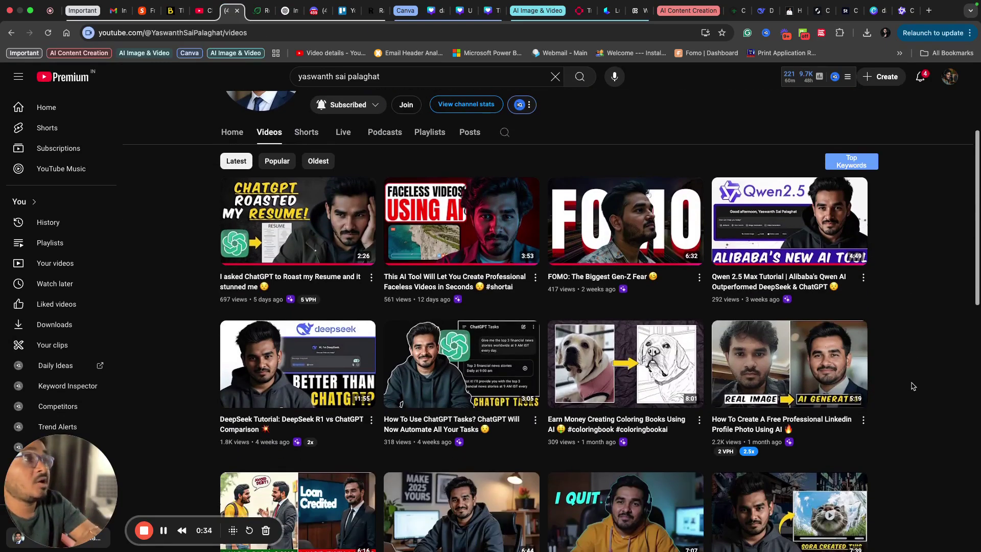
{"action": "scroll", "coordinate": [913, 386], "scroll_direction": "down", "scroll_amount": 1}
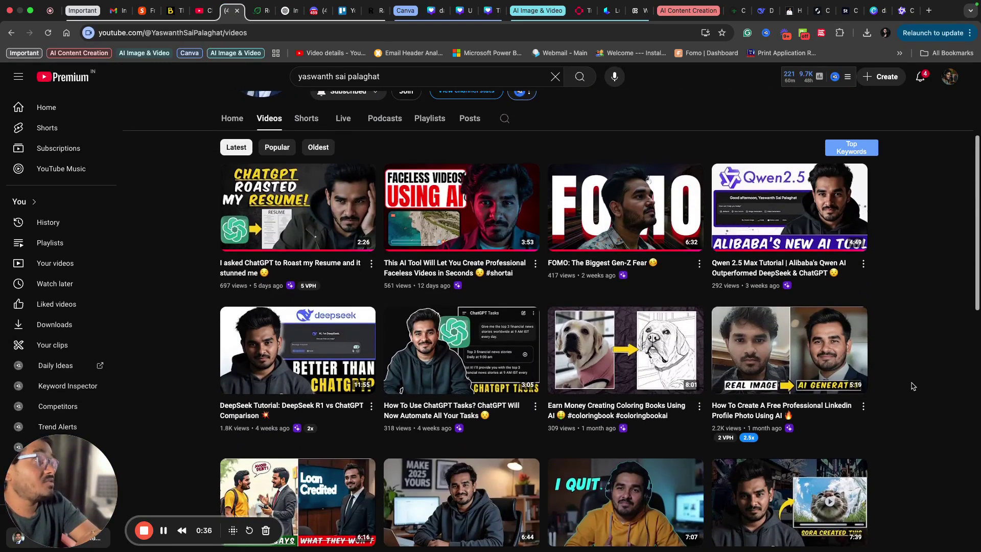
{"action": "scroll", "coordinate": [913, 387], "scroll_direction": "down", "scroll_amount": 3}
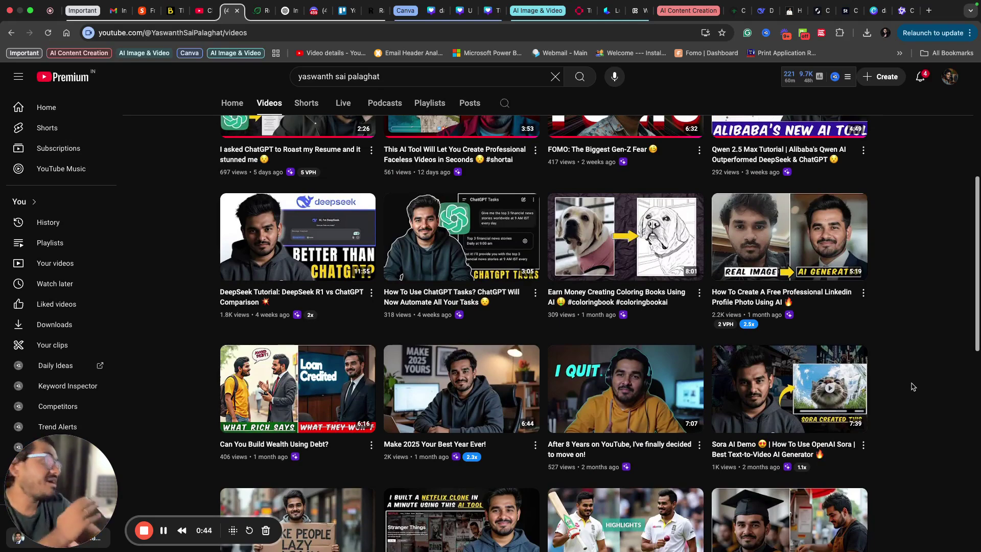
{"action": "scroll", "coordinate": [913, 387], "scroll_direction": "up", "scroll_amount": 1}
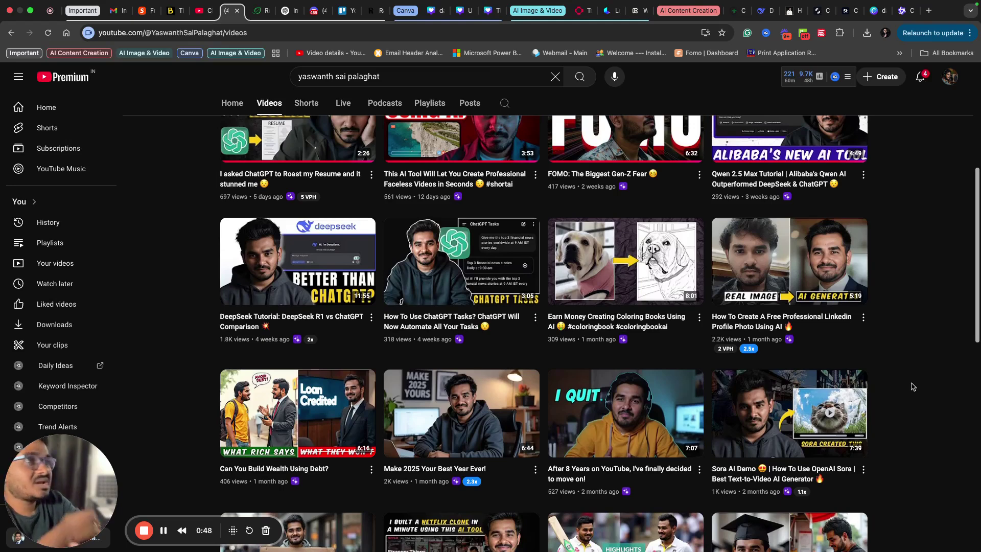
{"action": "scroll", "coordinate": [913, 387], "scroll_direction": "up", "scroll_amount": 1}
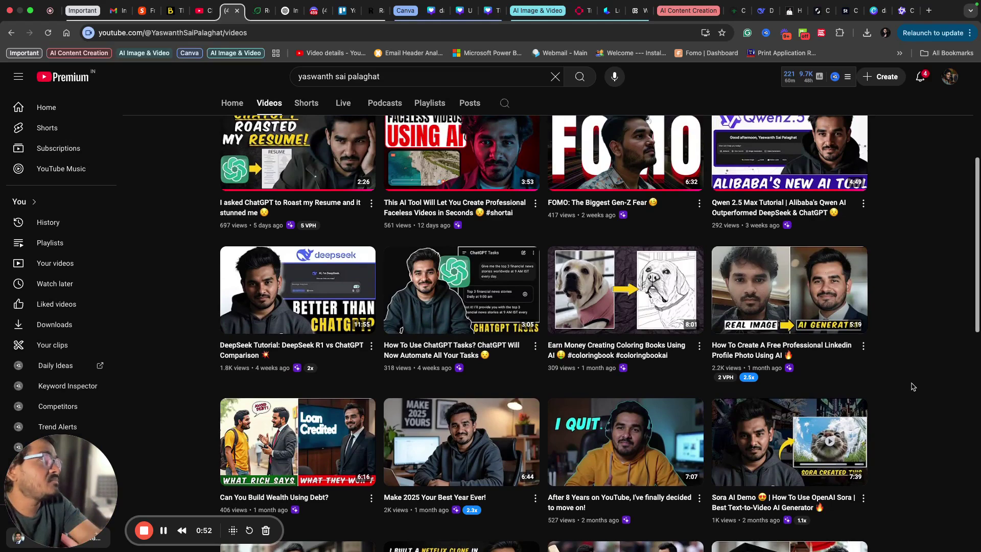
{"action": "scroll", "coordinate": [913, 387], "scroll_direction": "up", "scroll_amount": 1}
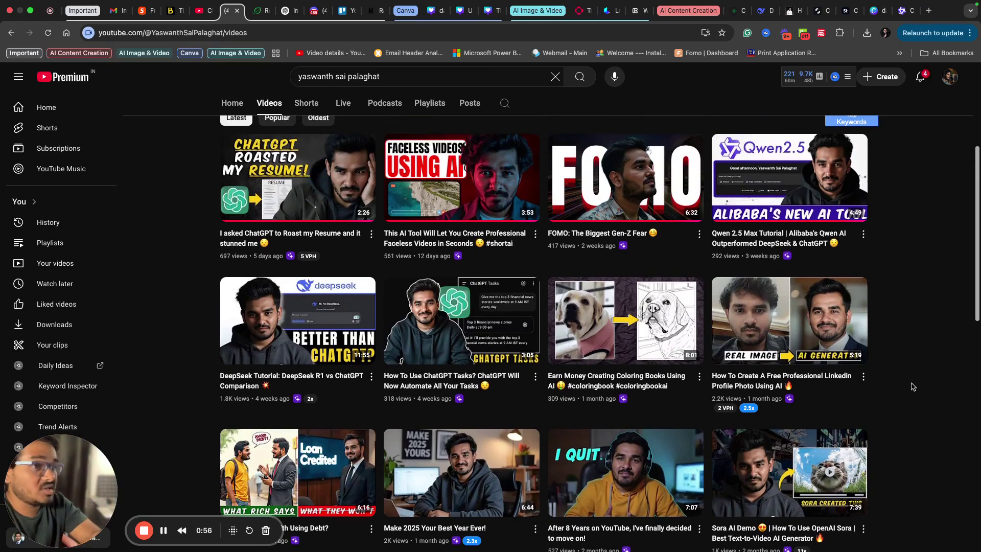
{"action": "scroll", "coordinate": [913, 387], "scroll_direction": "down", "scroll_amount": 2}
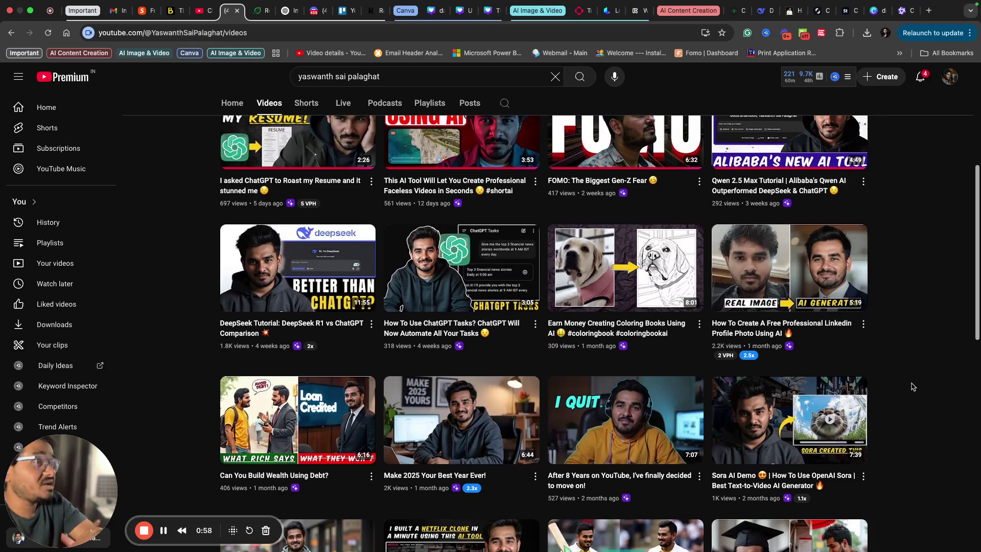
{"action": "scroll", "coordinate": [913, 387], "scroll_direction": "down", "scroll_amount": 5}
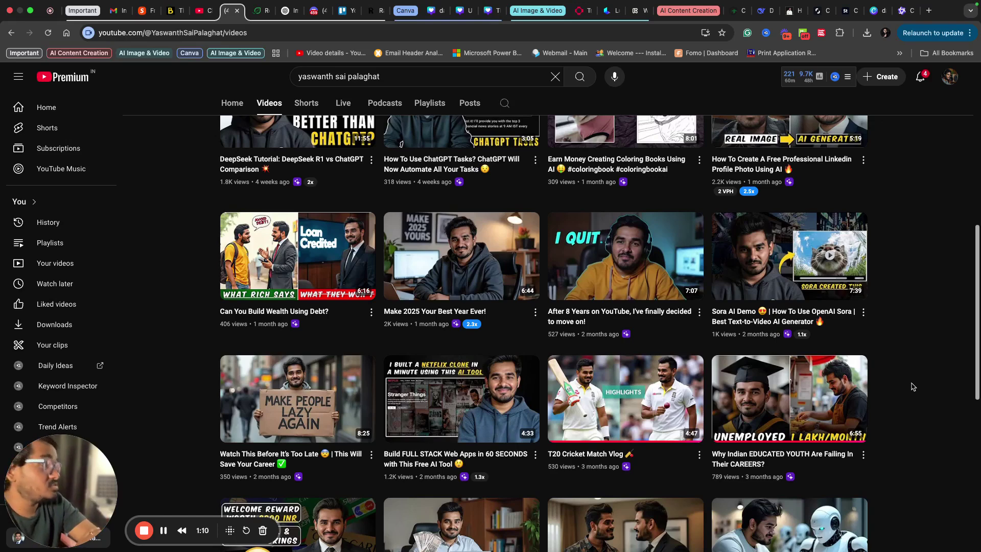
{"action": "scroll", "coordinate": [913, 386], "scroll_direction": "down", "scroll_amount": 2}
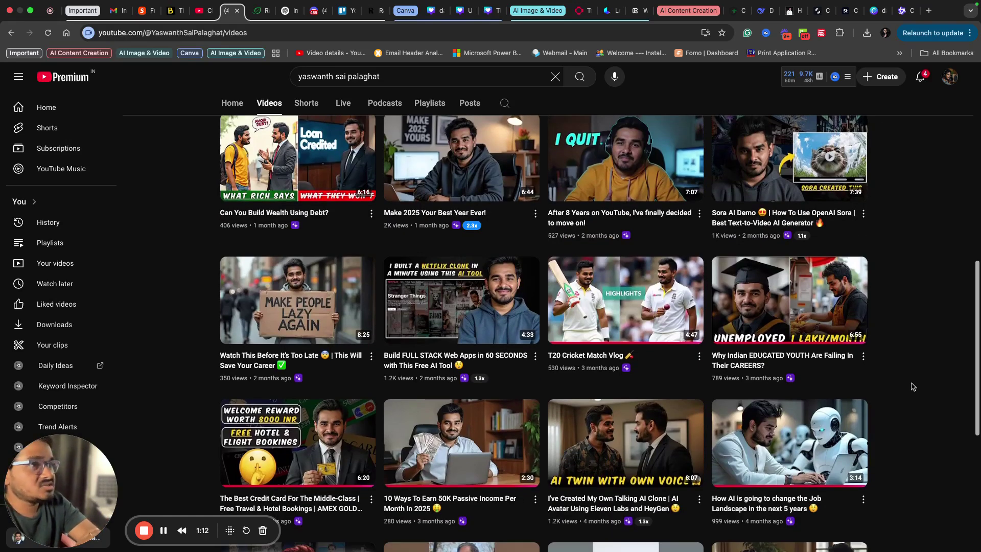
{"action": "key", "text": "super+r"}
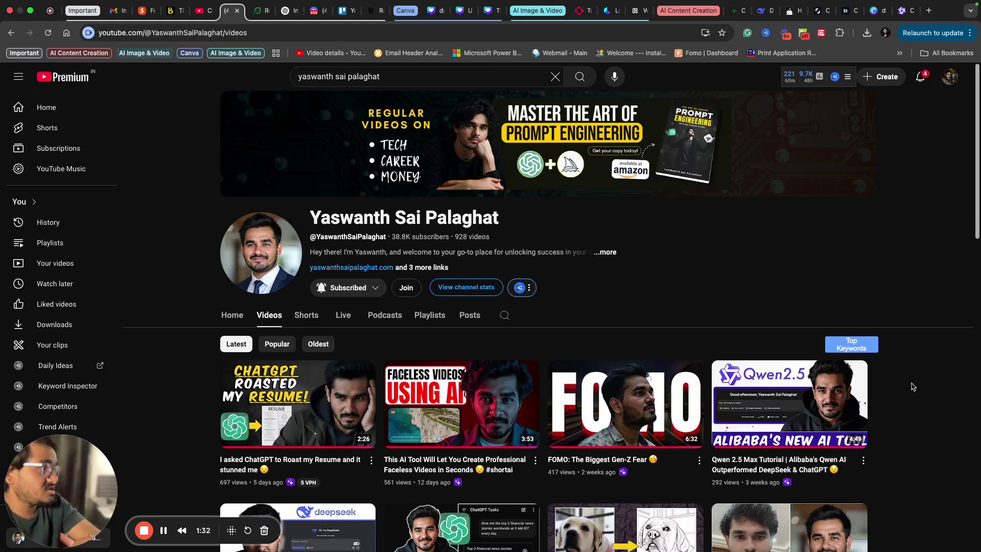
{"action": "scroll", "coordinate": [913, 386], "scroll_direction": "down", "scroll_amount": 10}
{"action": "scroll", "coordinate": [913, 387], "scroll_direction": "down", "scroll_amount": 10}
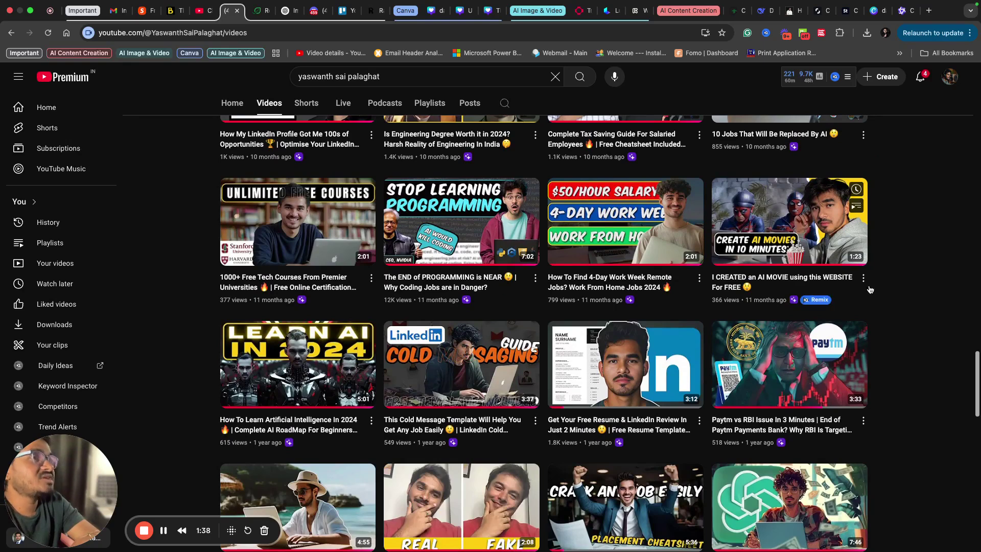
{"action": "scroll", "coordinate": [912, 286], "scroll_direction": "up", "scroll_amount": 1}
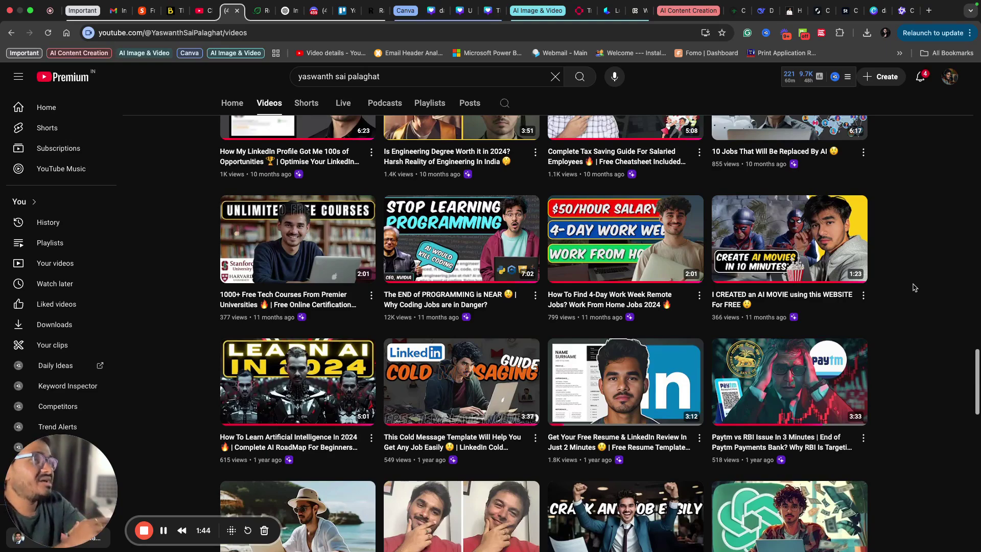
{"action": "scroll", "coordinate": [914, 288], "scroll_direction": "up", "scroll_amount": 6}
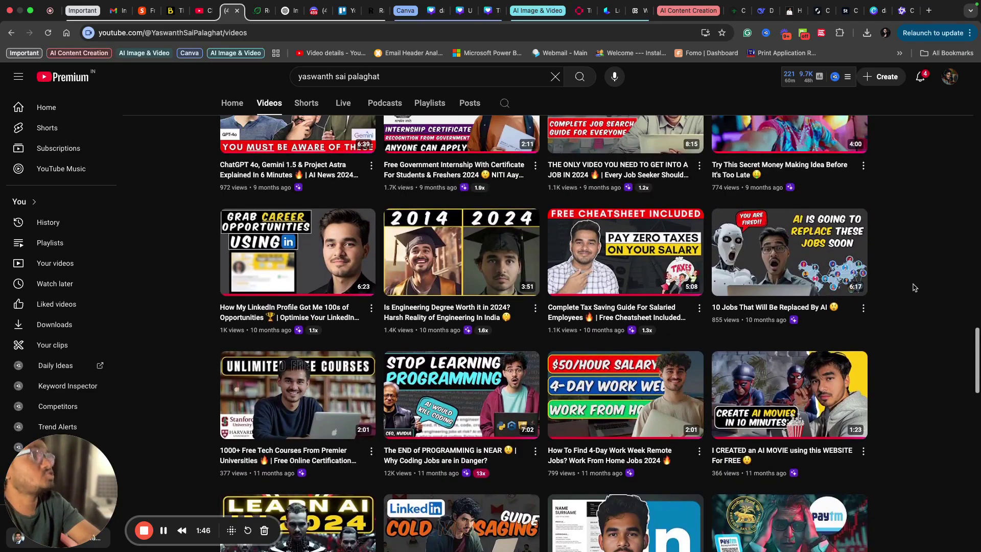
{"action": "scroll", "coordinate": [914, 288], "scroll_direction": "up", "scroll_amount": 10}
{"action": "scroll", "coordinate": [914, 285], "scroll_direction": "down", "scroll_amount": 3}
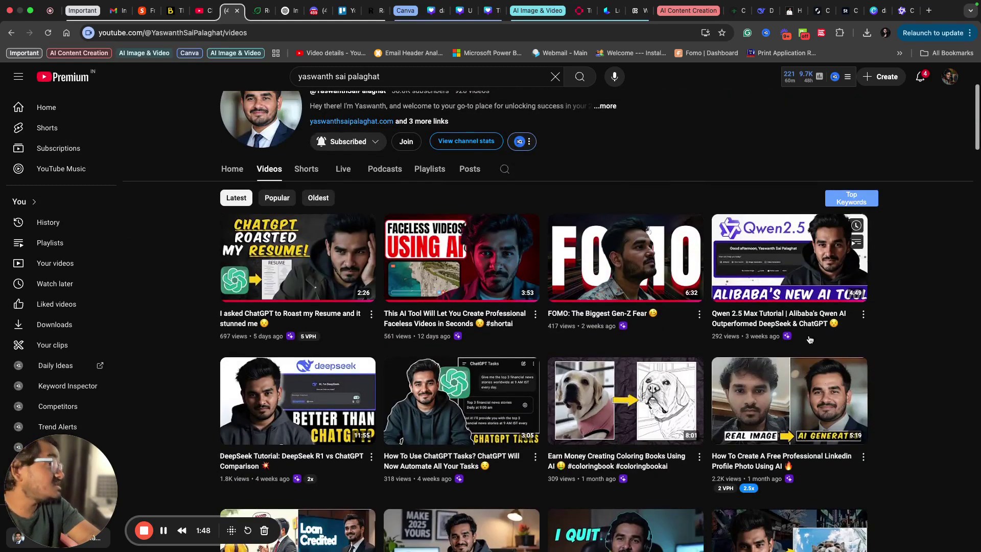
{"action": "scroll", "coordinate": [906, 399], "scroll_direction": "down", "scroll_amount": 3}
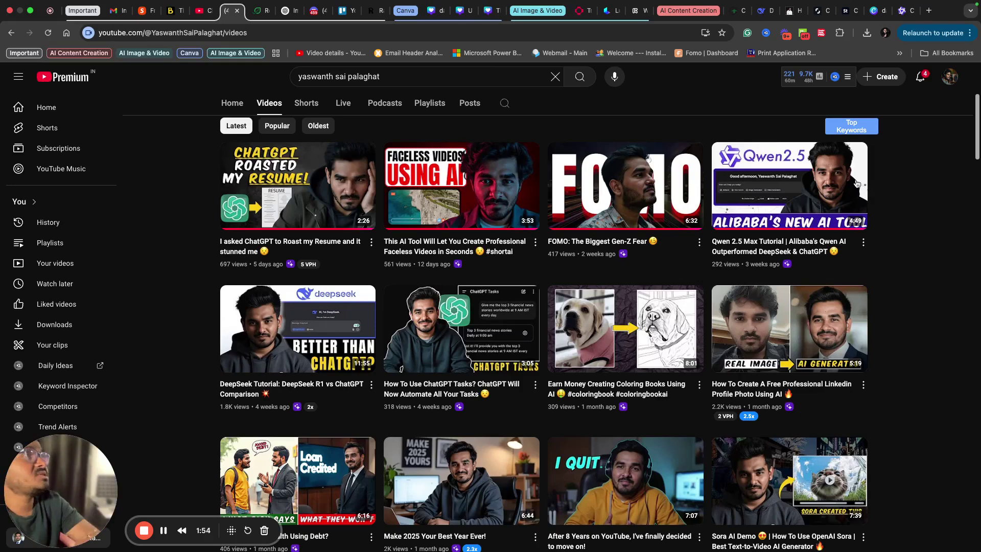
Switch to the Train Flux LoRA page and scroll to the completed training in its history
{"action": "left_click", "coordinate": [580, 11]}
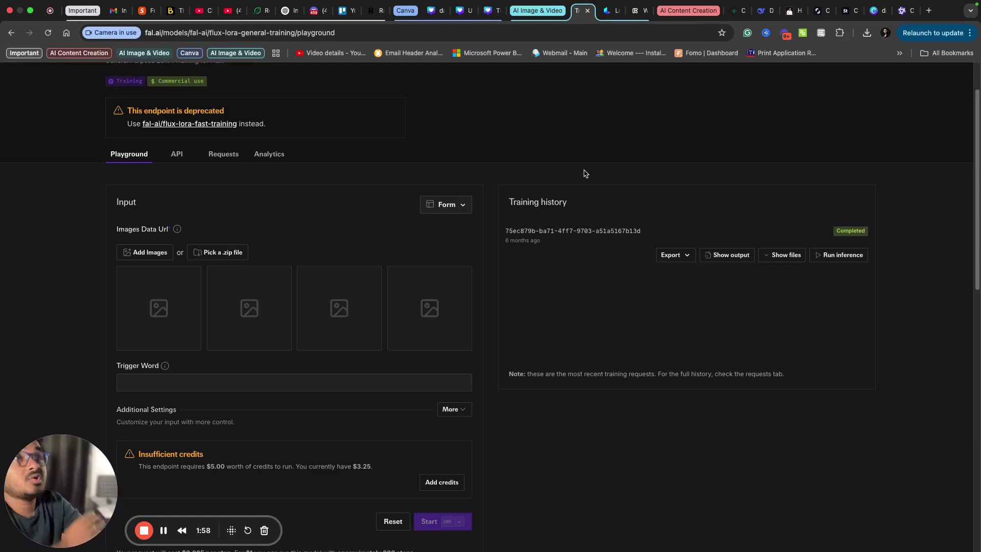
{"action": "scroll", "coordinate": [585, 174], "scroll_direction": "up", "scroll_amount": 2}
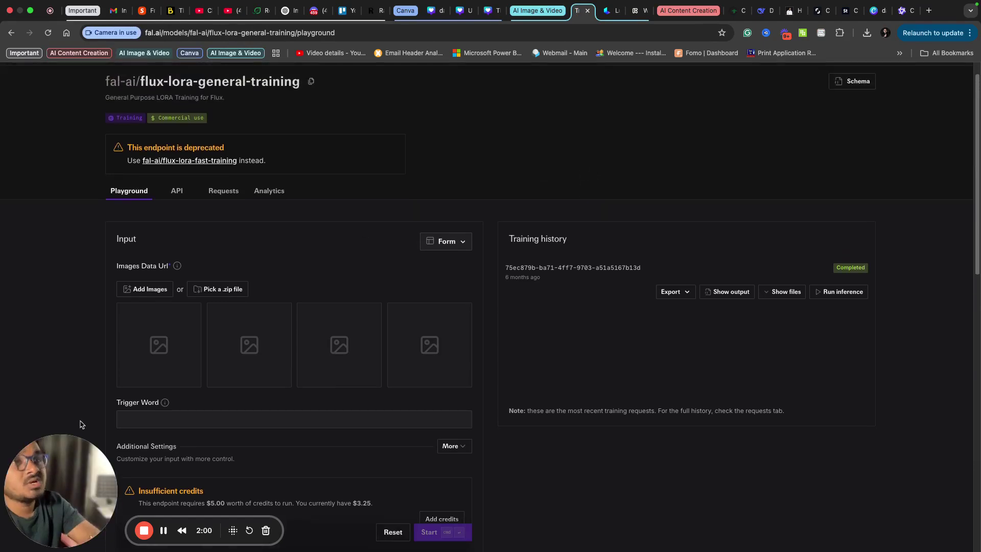
{"action": "left_click_drag", "start_coordinate": [61, 490], "coordinate": [819, 426]}
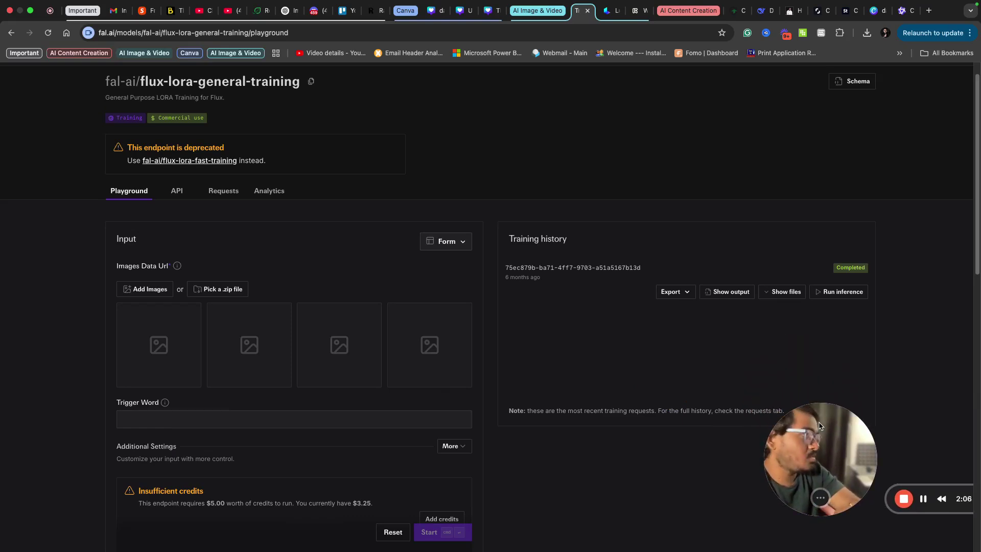
{"action": "scroll", "coordinate": [616, 397], "scroll_direction": "up", "scroll_amount": 1}
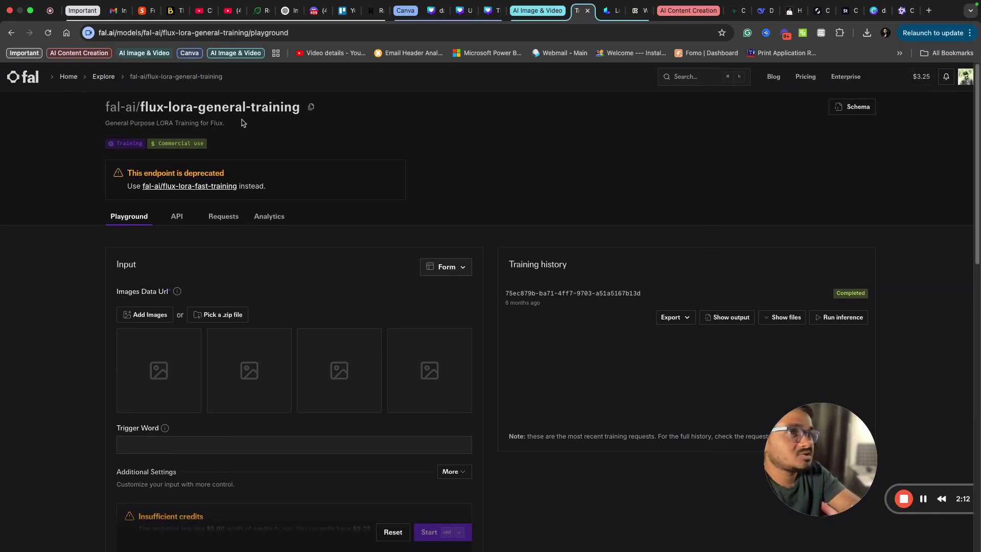
Run inference from the completed training and append ', using a laptop, in a office background' to the prompt
{"action": "left_click", "coordinate": [837, 320]}
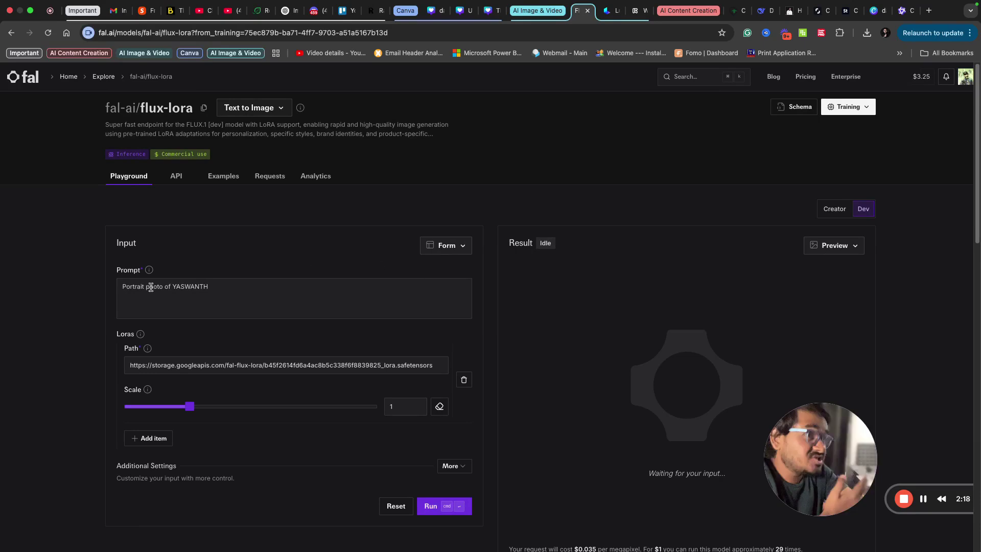
{"action": "left_click", "coordinate": [215, 289]}
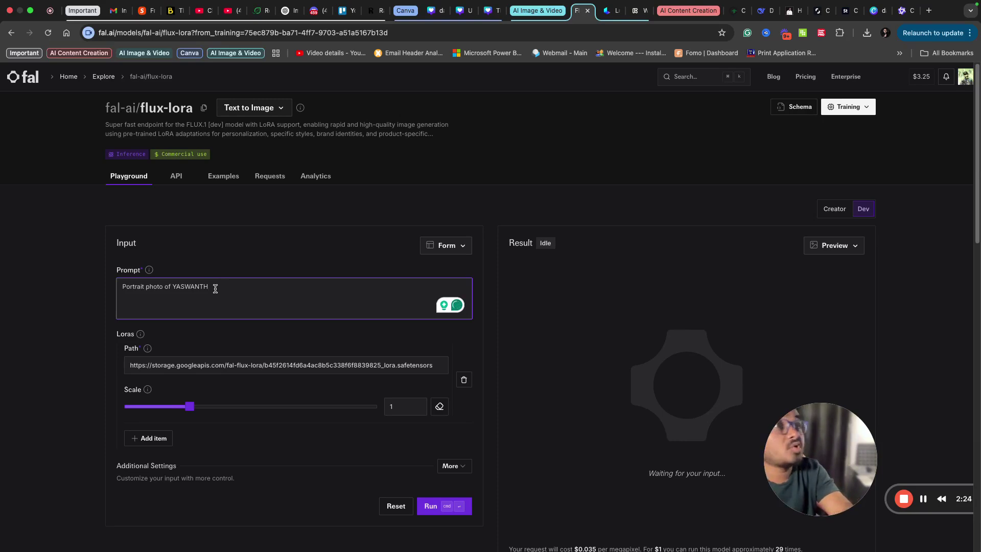
{"action": "type", "text": ", u"}
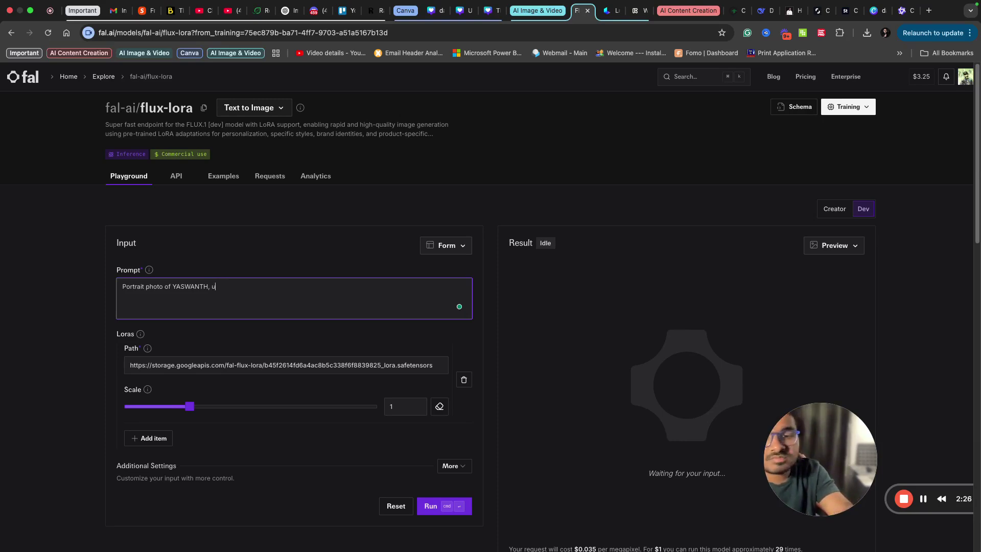
{"action": "type", "text": "sing a laptop"}
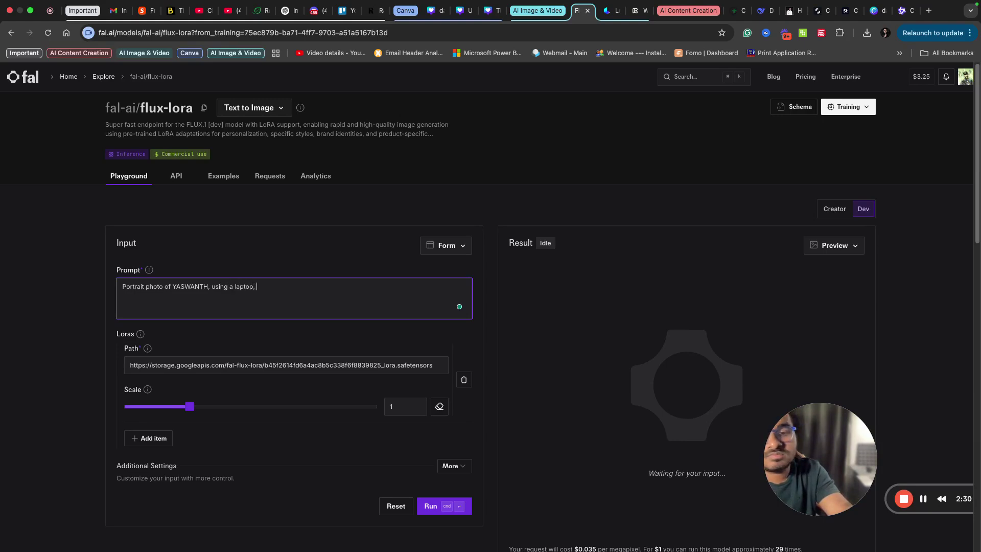
{"action": "type", "text": ", in a"}
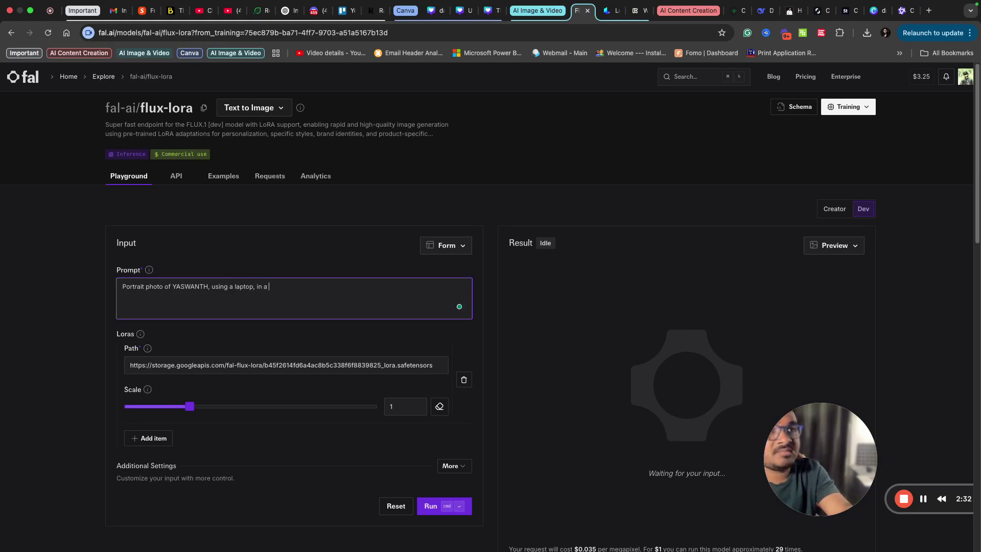
{"action": "type", "text": " office ba"}
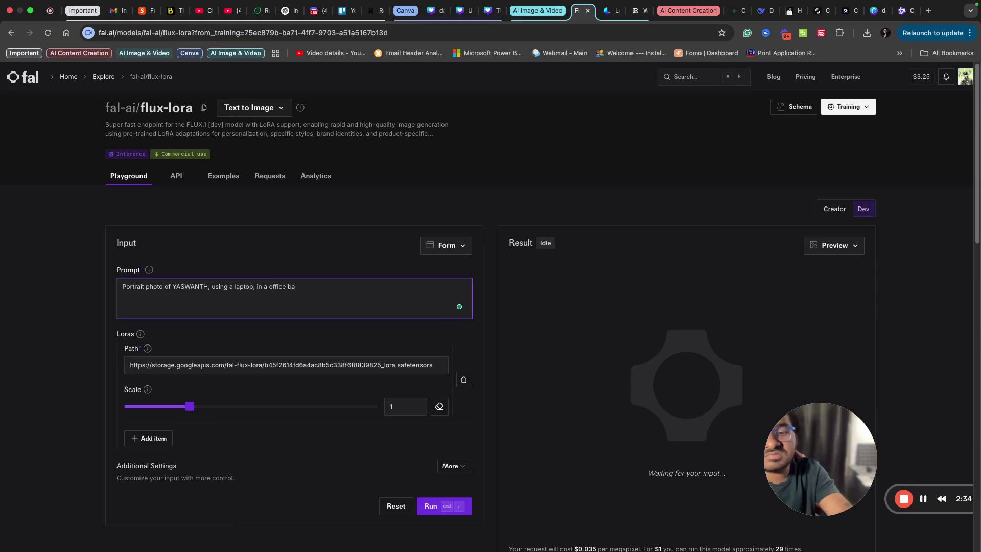
{"action": "type", "text": "ckground"}
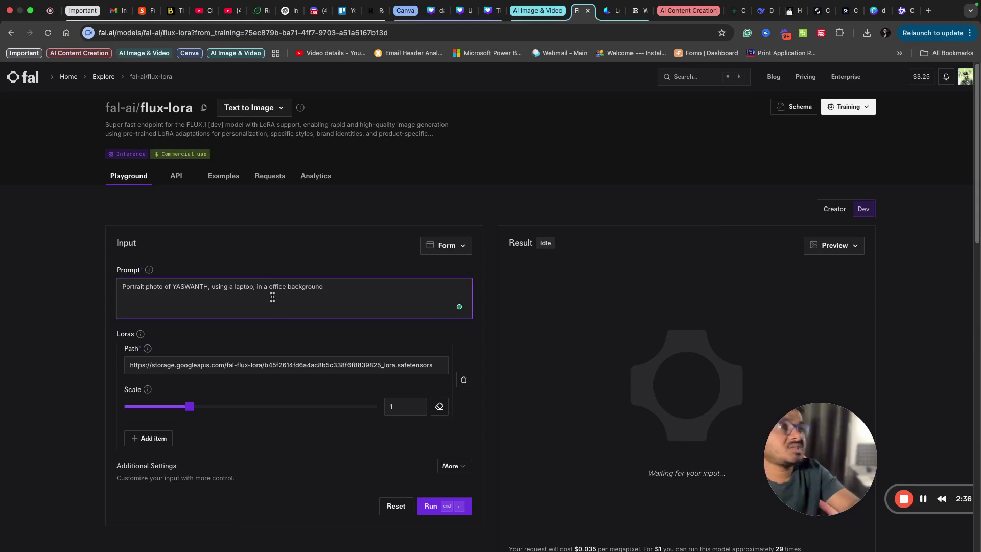
Set image size to Landscape 16:9 and output format to png, then start generating
{"action": "left_click", "coordinate": [451, 466]}
{"action": "scroll", "coordinate": [409, 450], "scroll_direction": "down", "scroll_amount": 2}
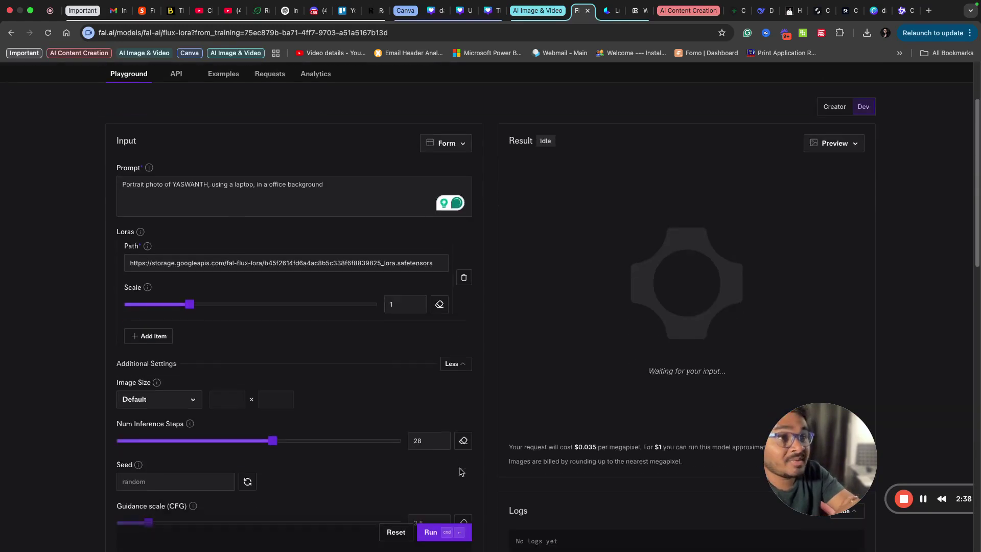
{"action": "left_click", "coordinate": [170, 404]}
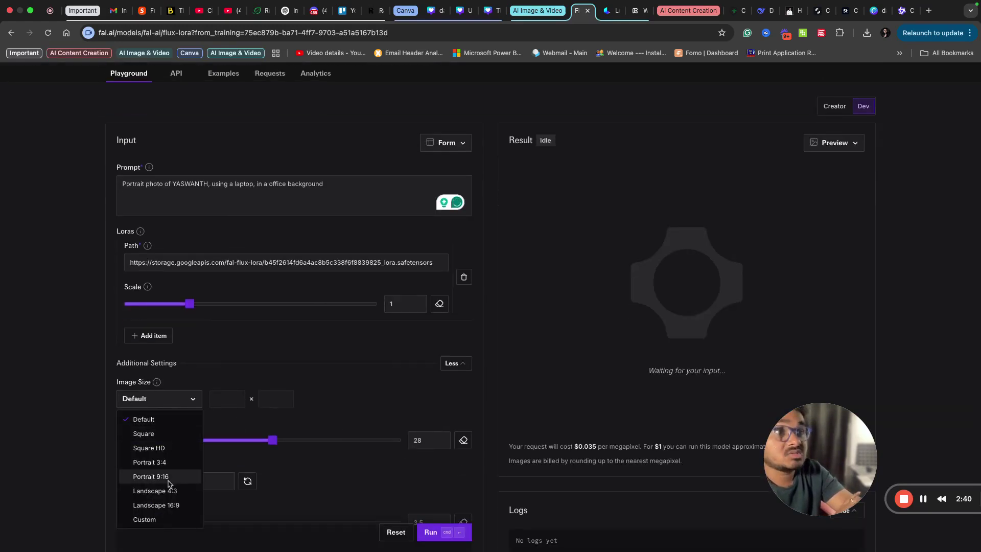
{"action": "left_click", "coordinate": [174, 505]}
{"action": "scroll", "coordinate": [153, 459], "scroll_direction": "down", "scroll_amount": 3}
{"action": "scroll", "coordinate": [147, 447], "scroll_direction": "down", "scroll_amount": 3}
{"action": "left_click", "coordinate": [164, 426]}
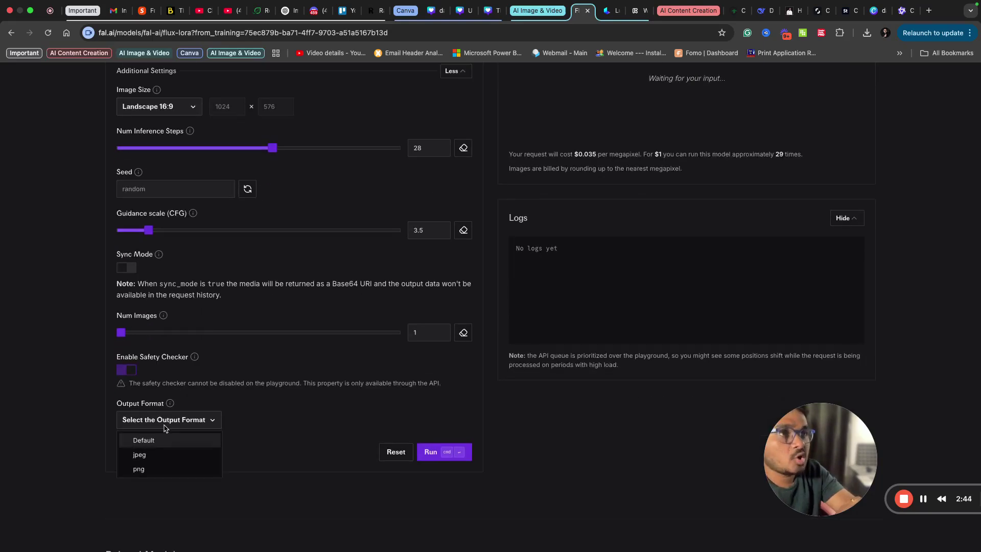
{"action": "left_click", "coordinate": [141, 468]}
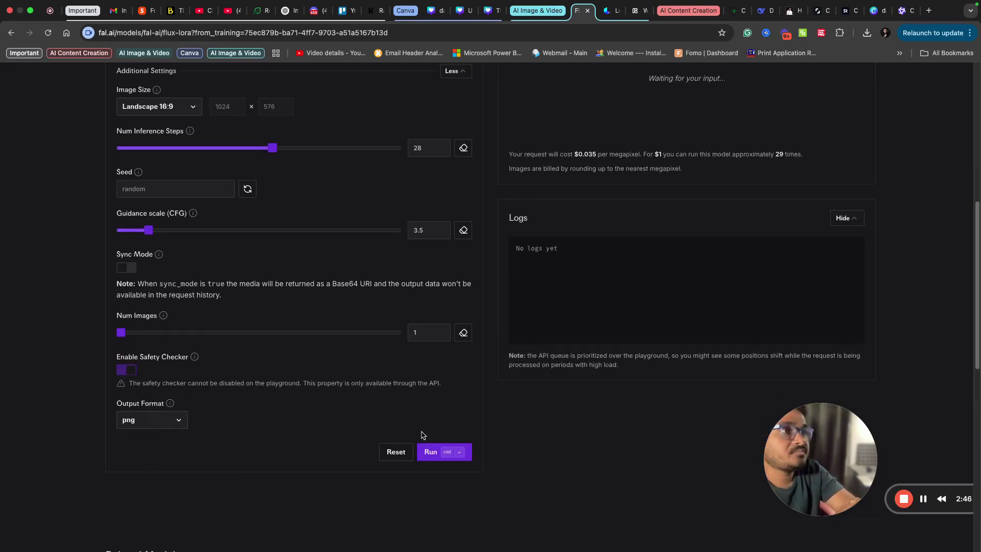
{"action": "left_click", "coordinate": [437, 452]}
Accept the grammar fix changing 'a office' to 'an office' in the prompt
{"action": "scroll", "coordinate": [402, 406], "scroll_direction": "up", "scroll_amount": 5}
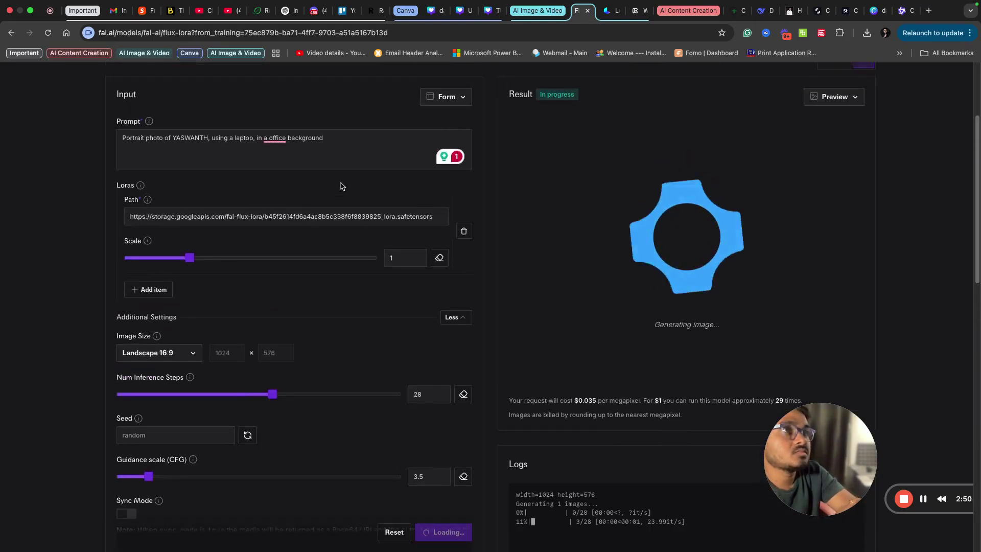
{"action": "mouse_move", "coordinate": [281, 141]}
{"action": "left_click", "coordinate": [294, 162]}
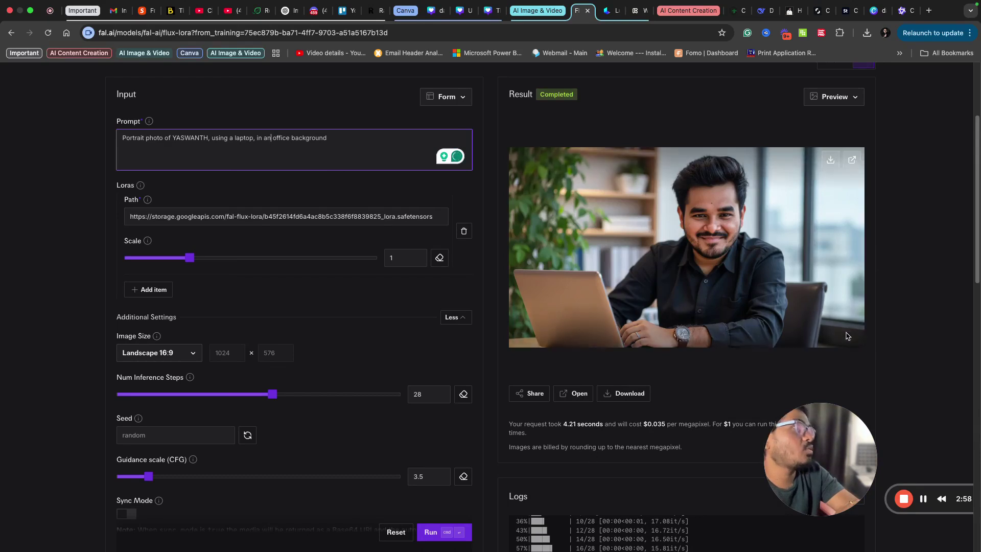
Generate a new office portrait from the corrected prompt and download the png
{"action": "scroll", "coordinate": [791, 227], "scroll_direction": "down", "scroll_amount": 2}
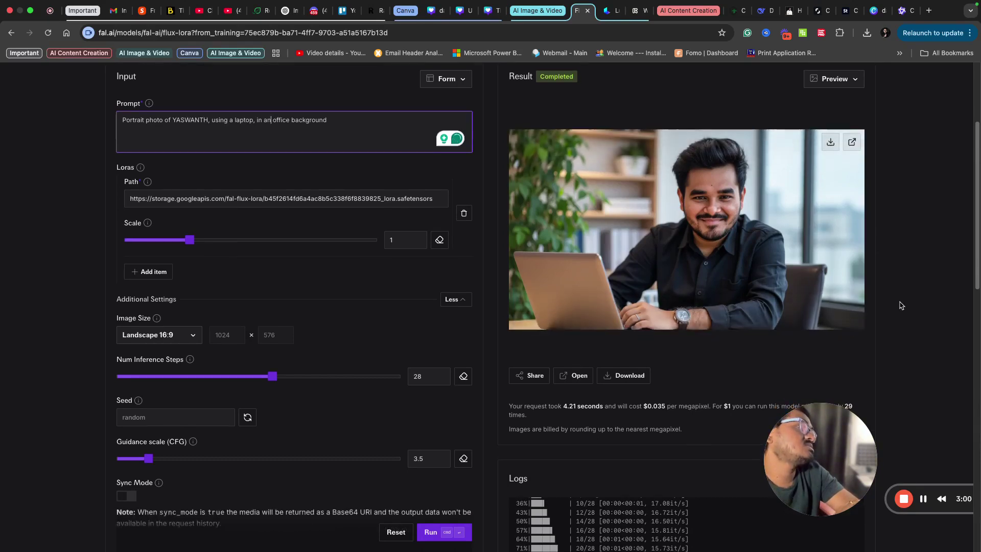
{"action": "scroll", "coordinate": [792, 228], "scroll_direction": "up", "scroll_amount": 3}
{"action": "scroll", "coordinate": [847, 332], "scroll_direction": "down", "scroll_amount": 2}
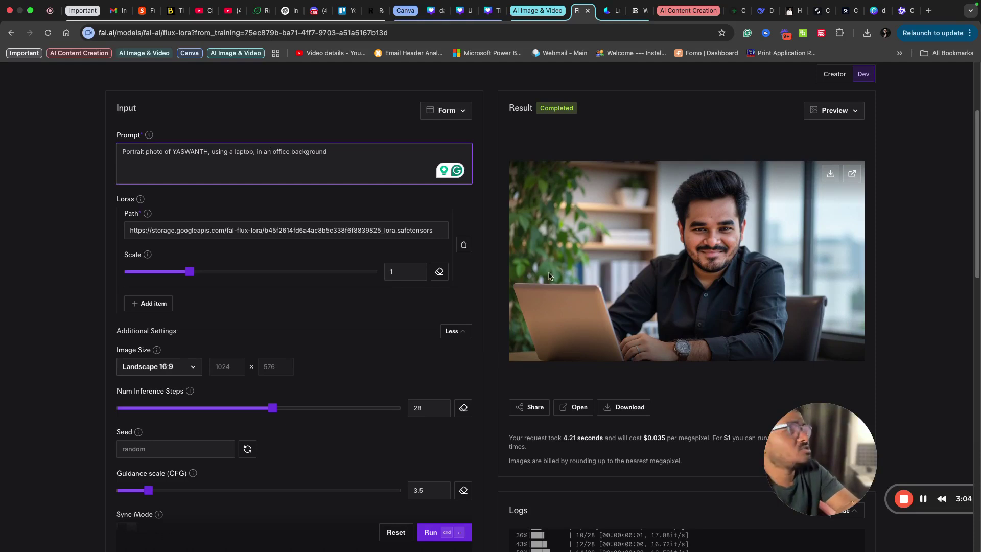
{"action": "left_click", "coordinate": [433, 534]}
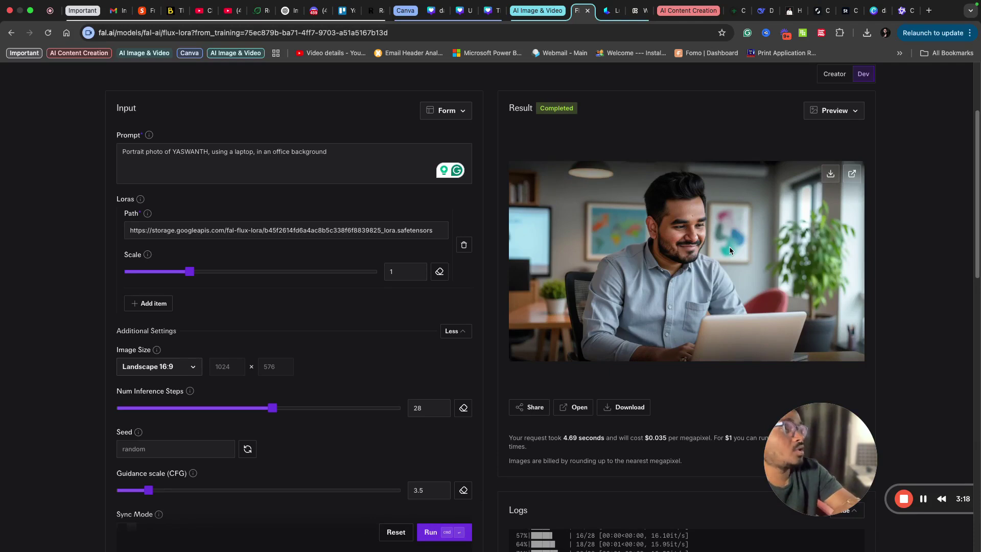
{"action": "left_click", "coordinate": [623, 406]}
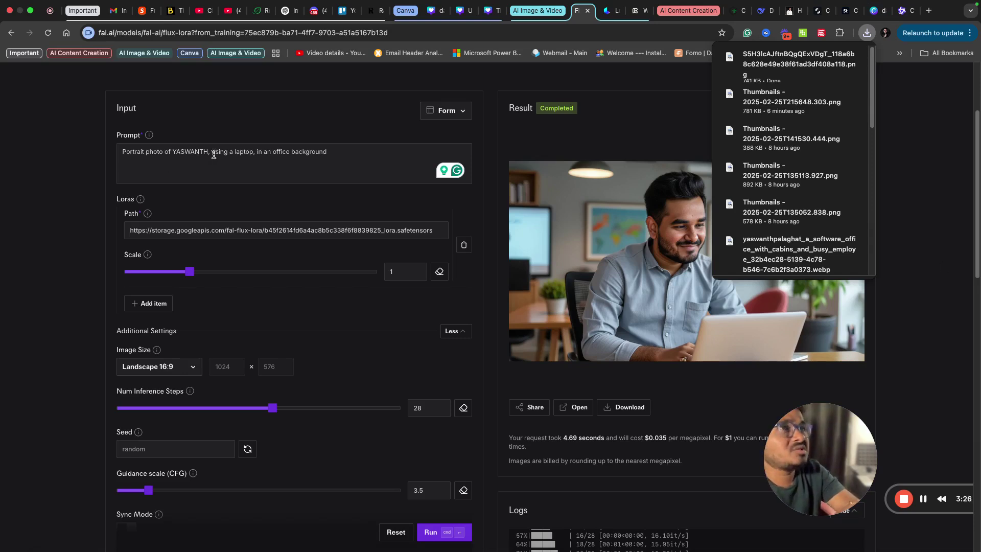
{"action": "left_click_drag", "start_coordinate": [173, 153], "coordinate": [117, 158]}
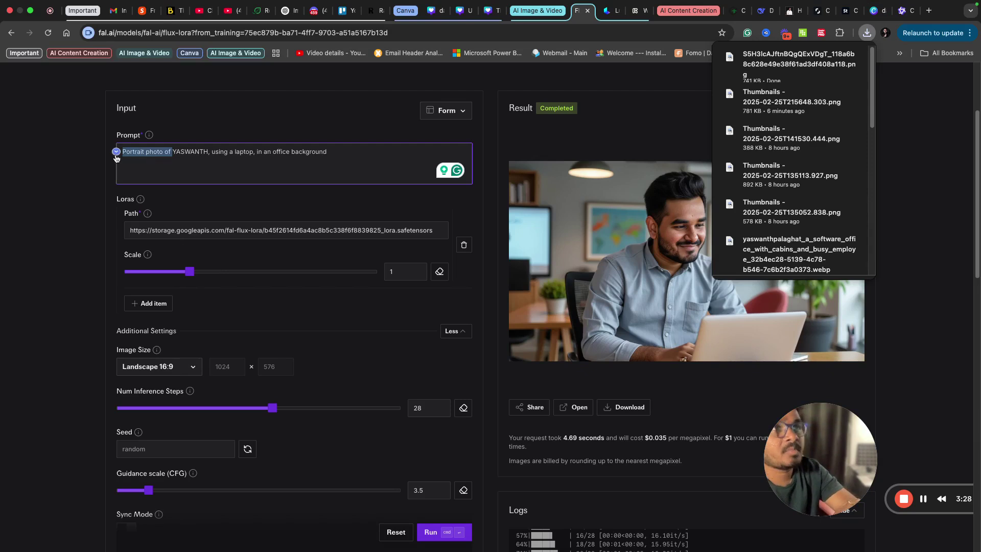
Start the prompt with the creator's name, adding 'wearing a hoodie' and 'sitting in a couch,'
{"action": "left_click", "coordinate": [116, 152]}
{"action": "type", "text": "profe"}
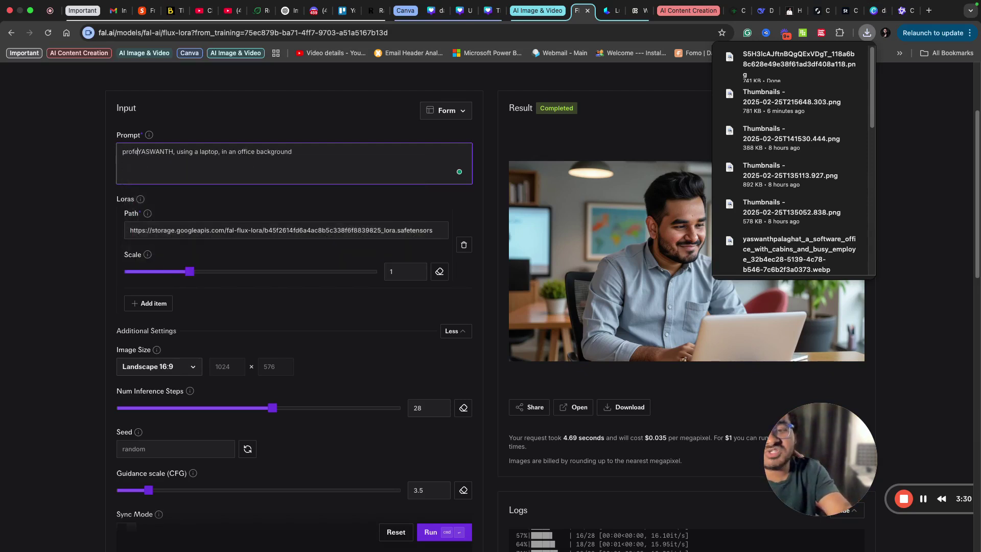
{"action": "type", "text": "ssional "}
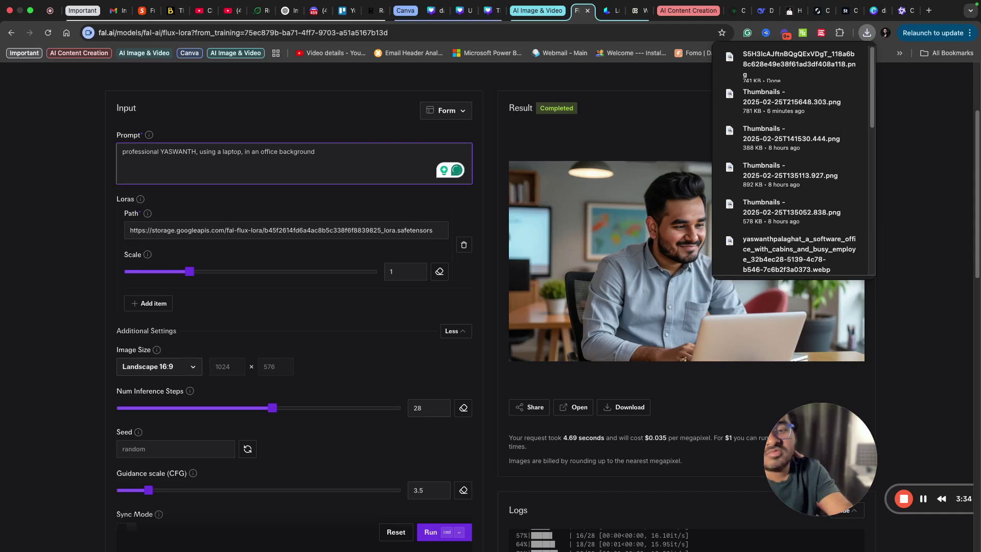
{"action": "type", "text": "pho"}
{"action": "key", "text": "BackSpace"}
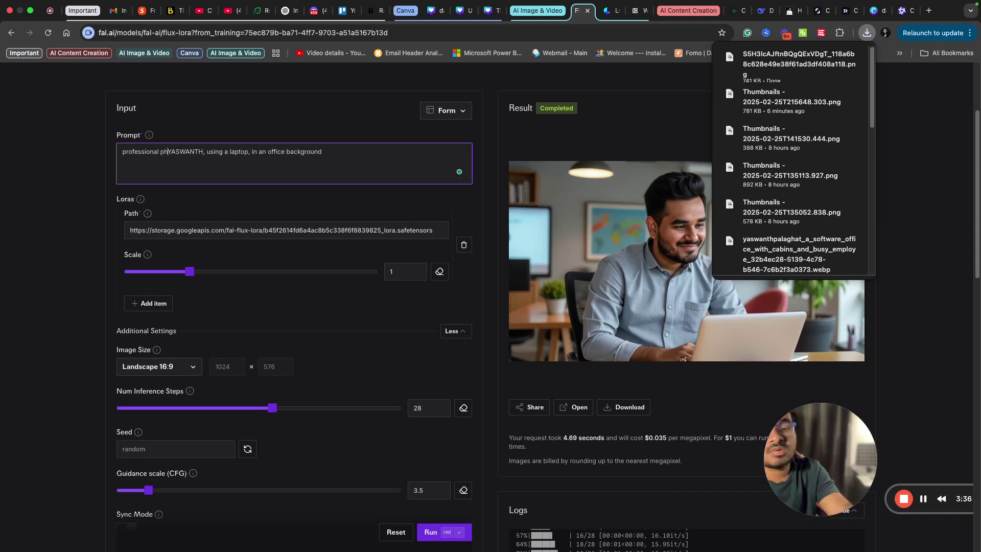
{"action": "key", "text": "BackSpace"}
{"action": "key", "text": "BackSpace"}
{"action": "key", "text": "BackSpace"}
{"action": "key", "text": "BackSpace"}
{"action": "key", "text": "BackSpace"}
{"action": "key", "text": "BackSpace"}
{"action": "key", "text": "BackSpace"}
{"action": "key", "text": "BackSpace"}
{"action": "key", "text": "BackSpace"}
{"action": "key", "text": "BackSpace"}
{"action": "key", "text": "BackSpace"}
{"action": "key", "text": "BackSpace"}
{"action": "key", "text": "BackSpace"}
{"action": "key", "text": "BackSpace"}
{"action": "key", "text": "BackSpace"}
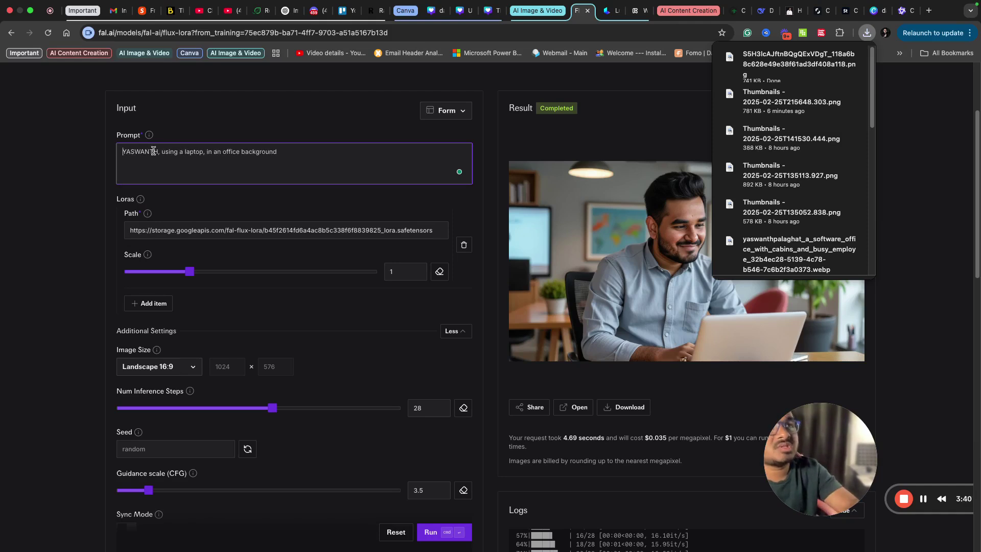
{"action": "left_click", "coordinate": [157, 152]}
{"action": "type", "text": "wearing a hoodie"}
{"action": "left_click", "coordinate": [258, 155]}
{"action": "type", "text": "sitting in a "}
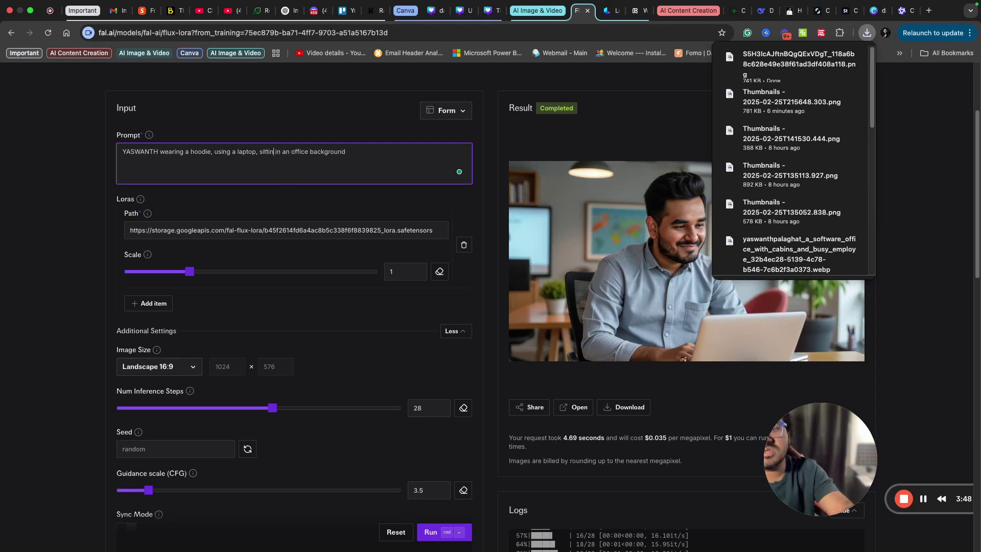
{"action": "type", "text": "couch,"}
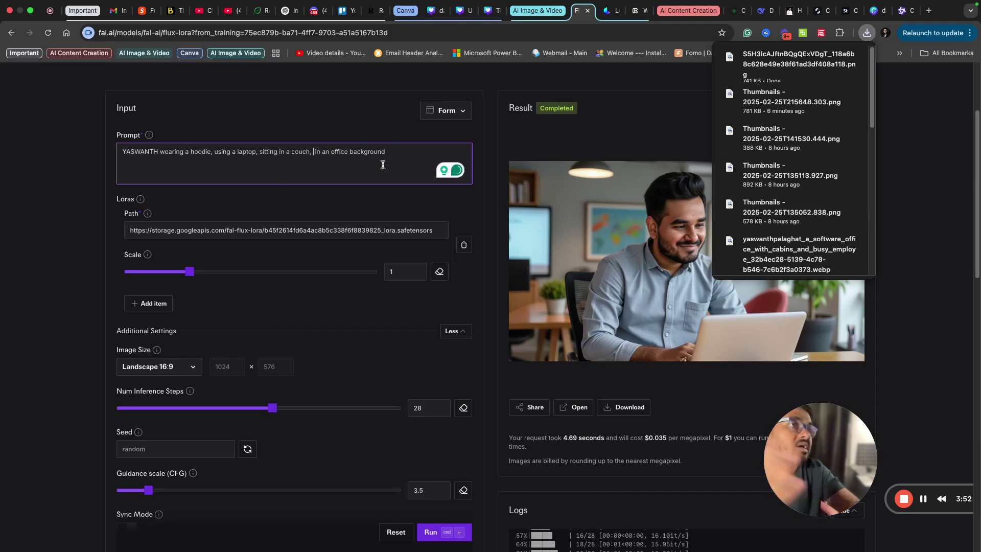
Generate the hoodie-and-couch laptop portrait, then bring up the grammar fix for 'in a couch'
{"action": "left_click", "coordinate": [432, 533]}
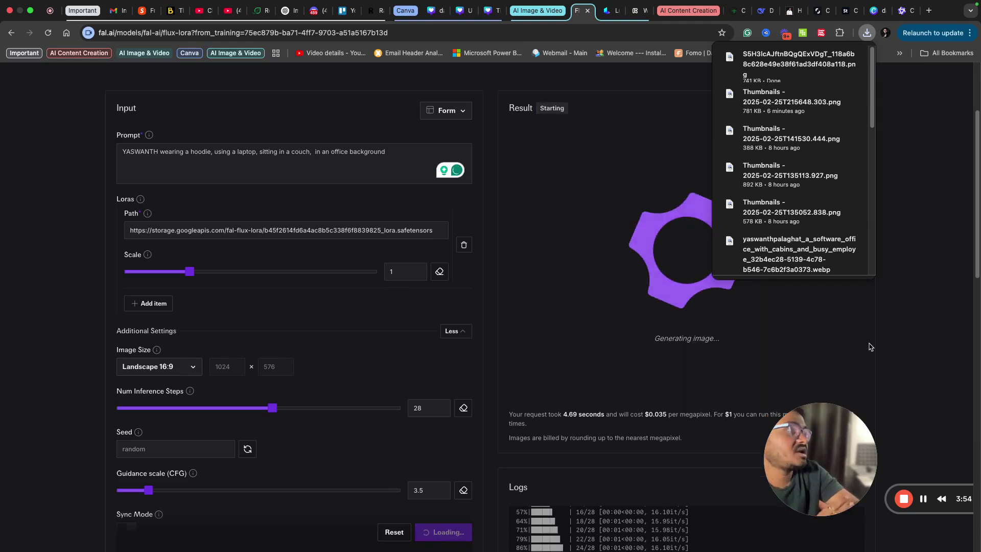
{"action": "scroll", "coordinate": [912, 275], "scroll_direction": "up", "scroll_amount": 3}
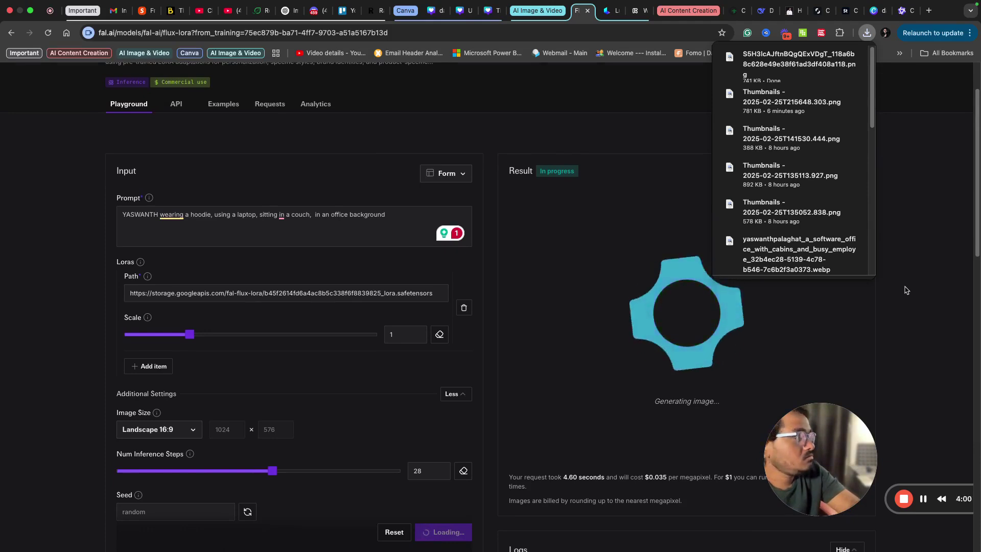
{"action": "scroll", "coordinate": [906, 289], "scroll_direction": "up", "scroll_amount": 2}
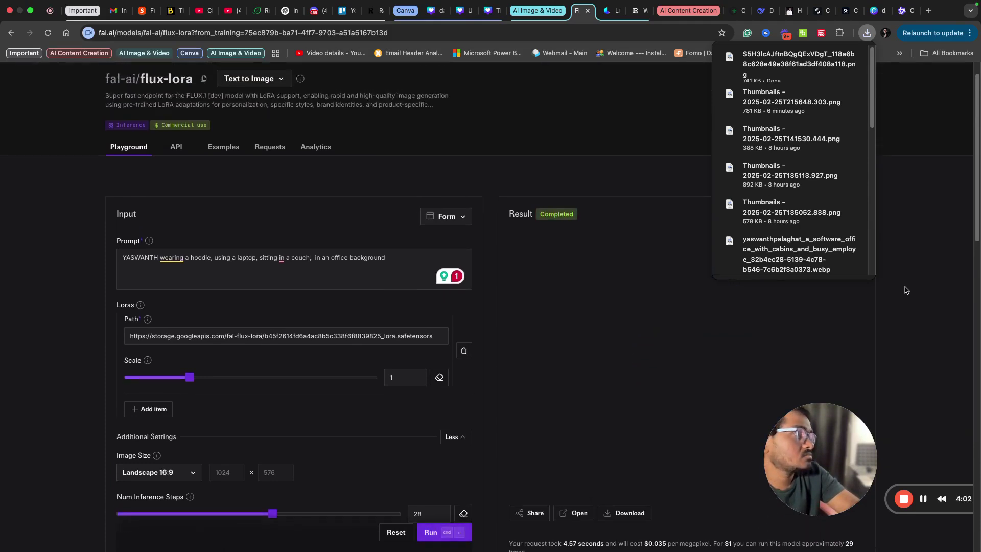
{"action": "scroll", "coordinate": [906, 289], "scroll_direction": "down", "scroll_amount": 1}
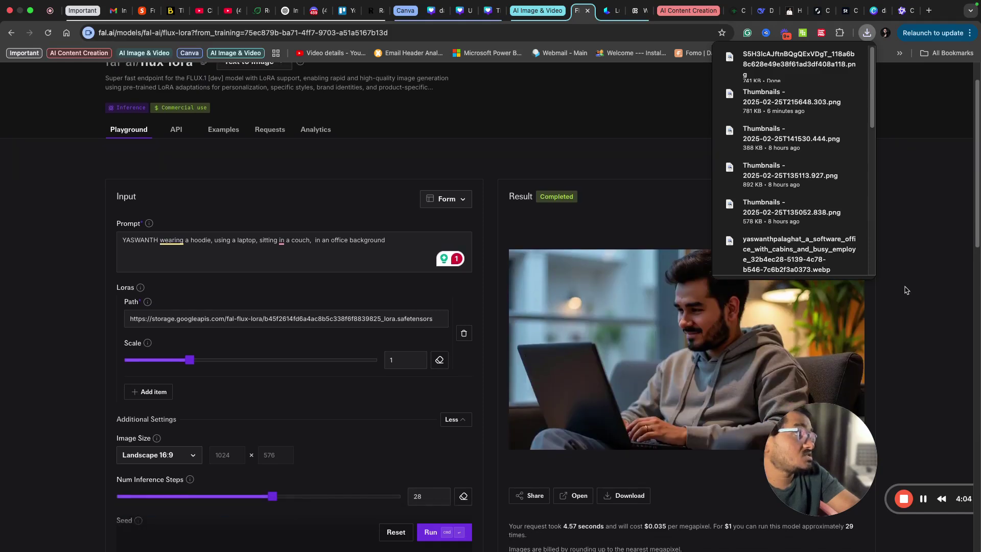
{"action": "left_click_drag", "start_coordinate": [831, 433], "coordinate": [866, 465]}
{"action": "scroll", "coordinate": [634, 429], "scroll_direction": "down", "scroll_amount": 1}
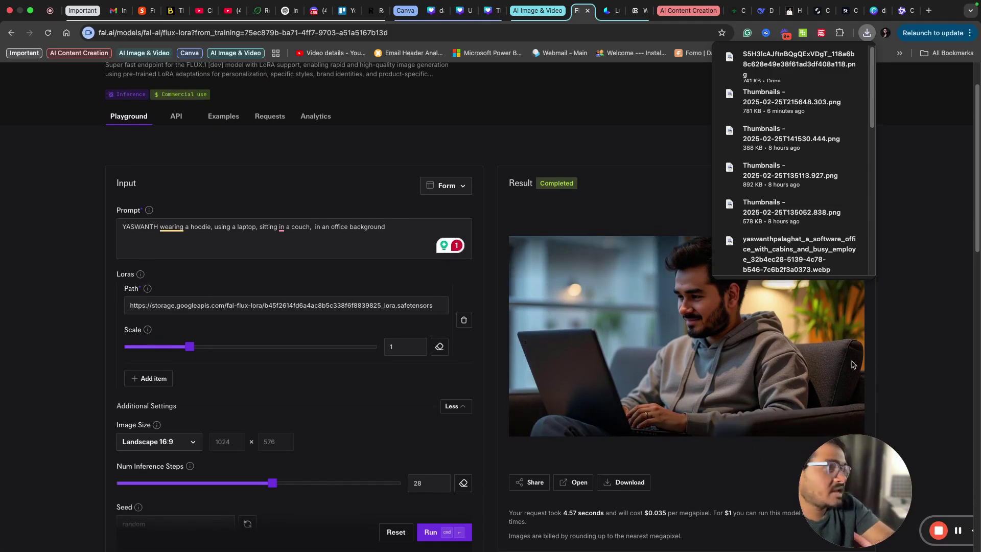
{"action": "scroll", "coordinate": [886, 366], "scroll_direction": "up", "scroll_amount": 1}
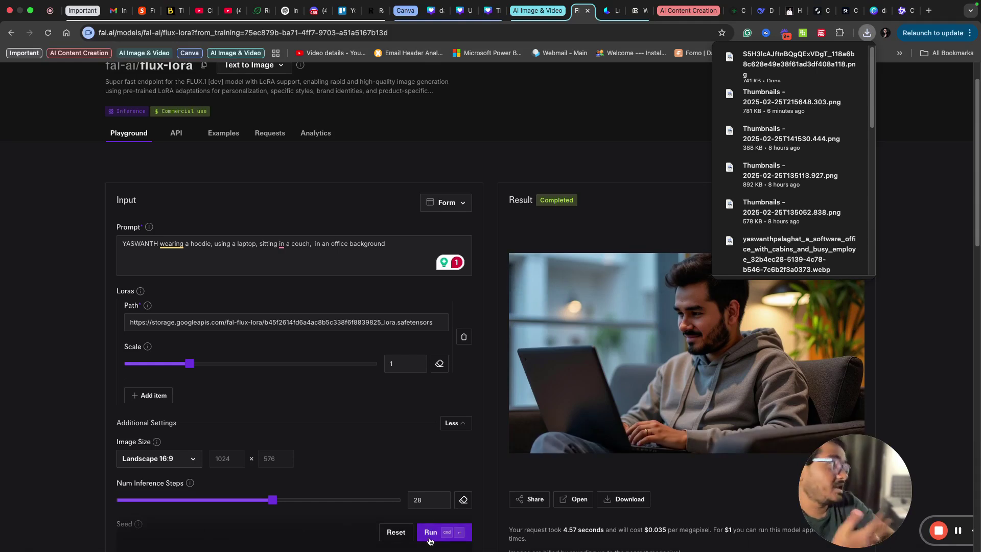
{"action": "left_click", "coordinate": [282, 248]}
Change the prompt to 'sitting on a couch' and 'wearing a shirt', then generate the portrait
{"action": "left_click", "coordinate": [298, 272]}
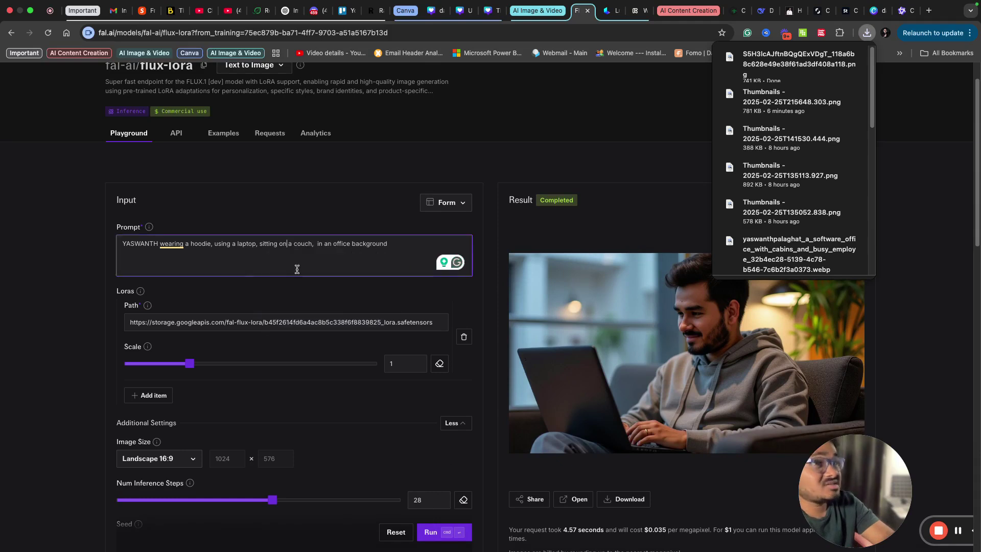
{"action": "double_click", "coordinate": [209, 242]}
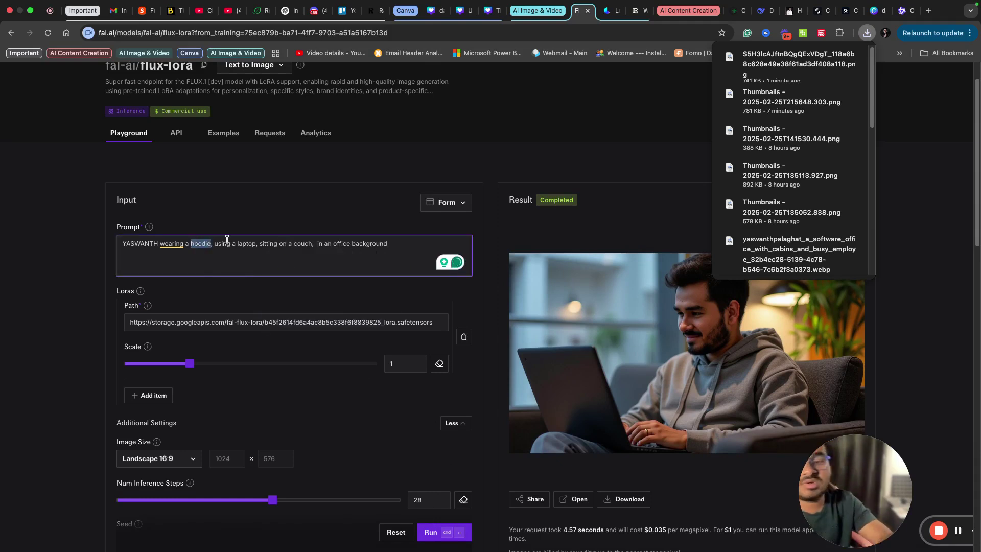
{"action": "type", "text": "shirt"}
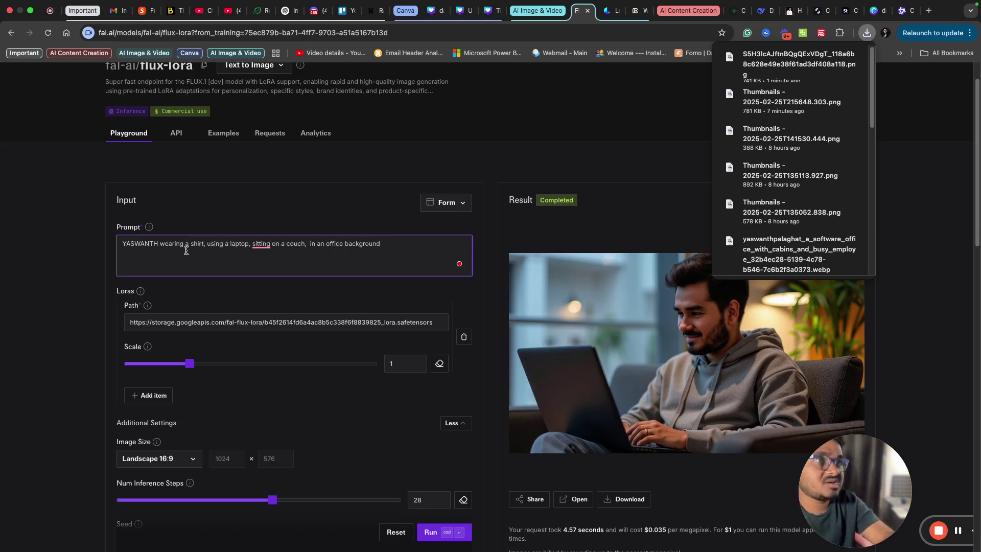
{"action": "left_click", "coordinate": [429, 531]}
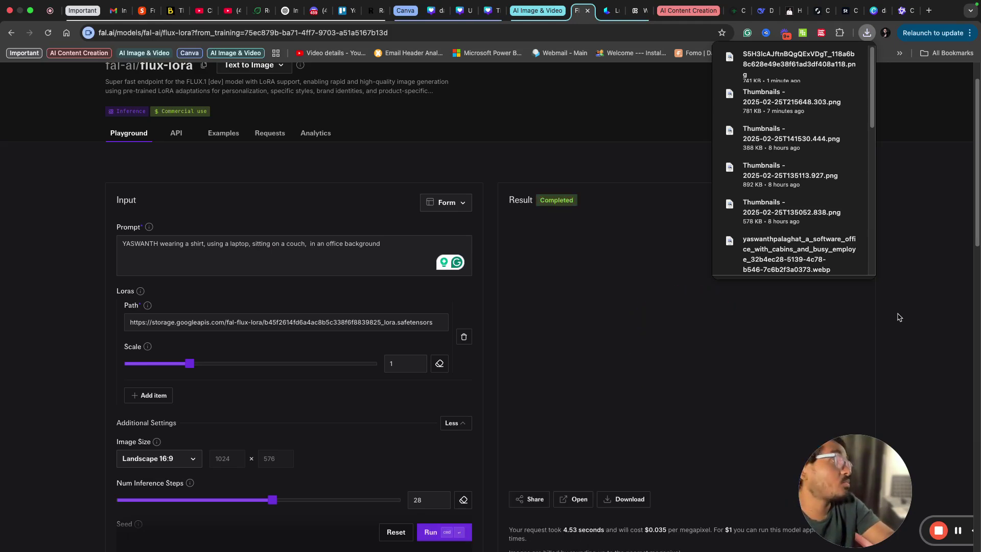
{"action": "scroll", "coordinate": [898, 317], "scroll_direction": "up", "scroll_amount": 1}
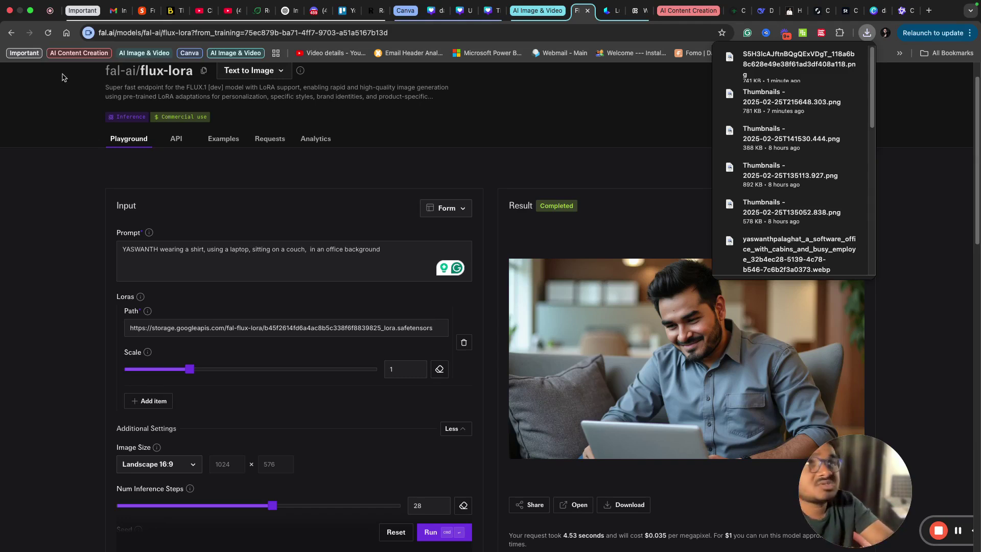
Go back to the Flux LoRA general training page and expand its Additional Settings
{"action": "left_click", "coordinate": [11, 34]}
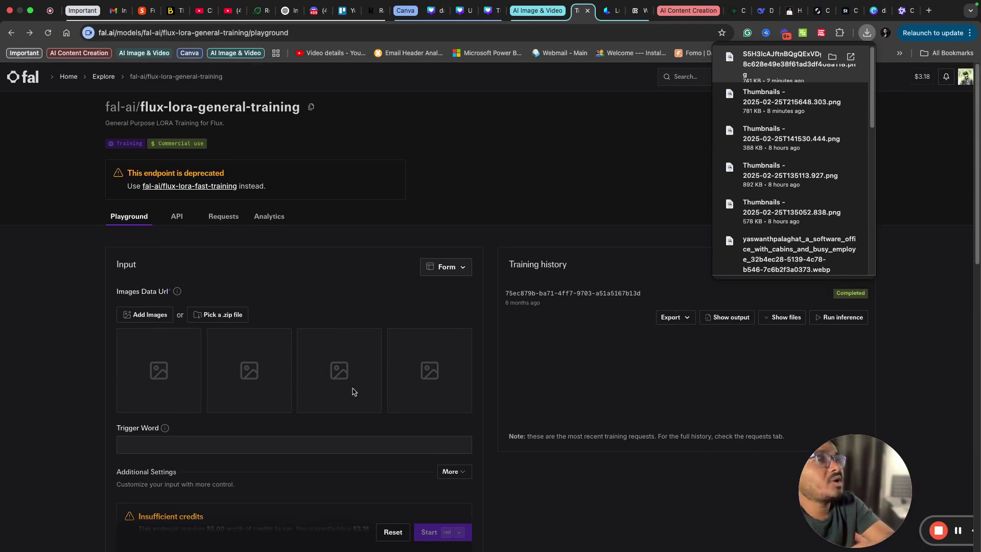
{"action": "scroll", "coordinate": [353, 392], "scroll_direction": "down", "scroll_amount": 5}
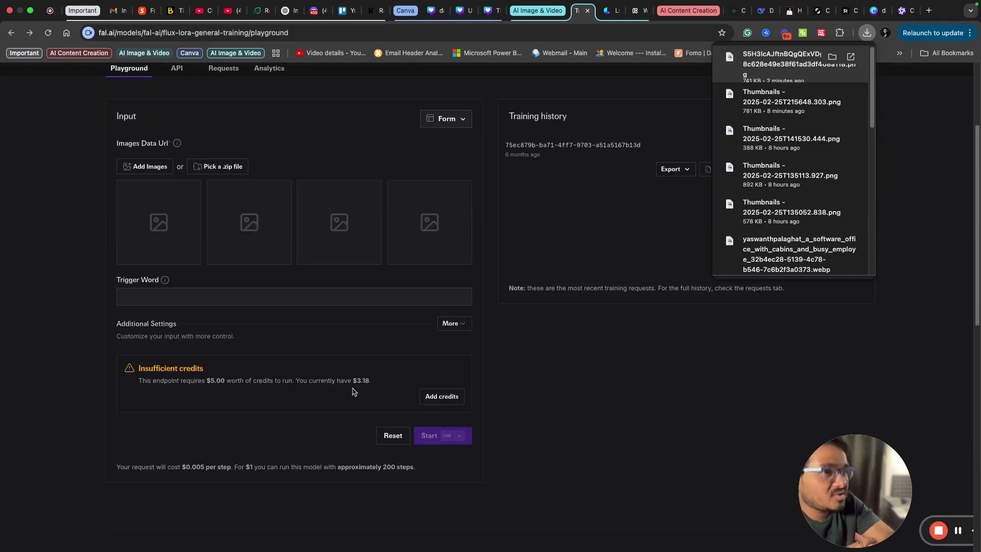
{"action": "left_click", "coordinate": [453, 327]}
{"action": "scroll", "coordinate": [329, 339], "scroll_direction": "up", "scroll_amount": 3}
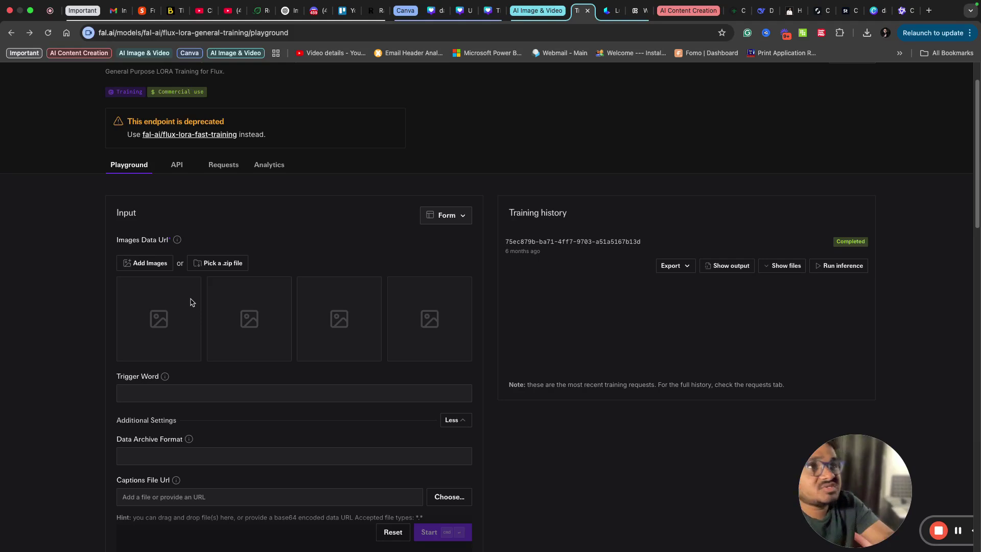
{"action": "left_click", "coordinate": [151, 263]}
{"action": "scroll", "coordinate": [517, 316], "scroll_direction": "down", "scroll_amount": 10}
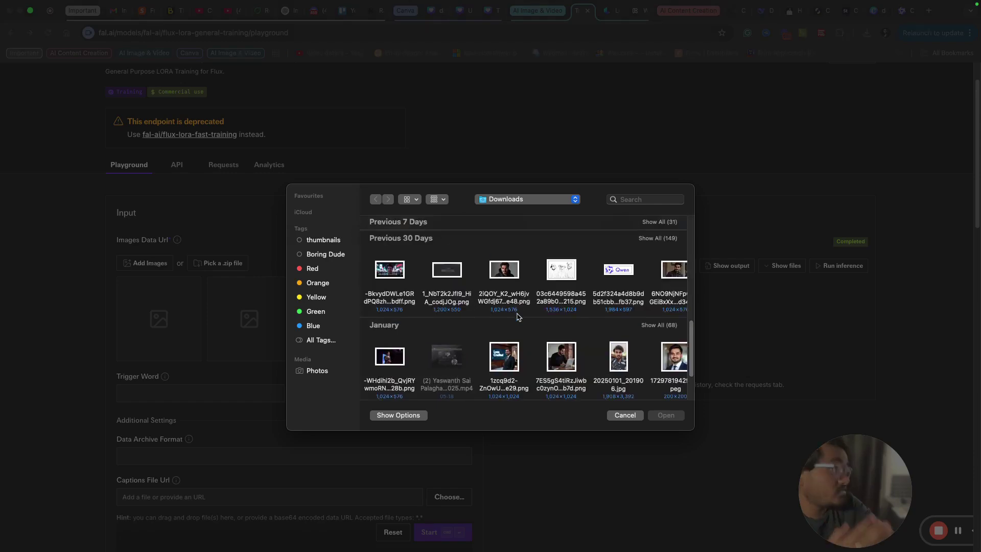
{"action": "scroll", "coordinate": [518, 317], "scroll_direction": "up", "scroll_amount": 10}
{"action": "left_click", "coordinate": [625, 415]}
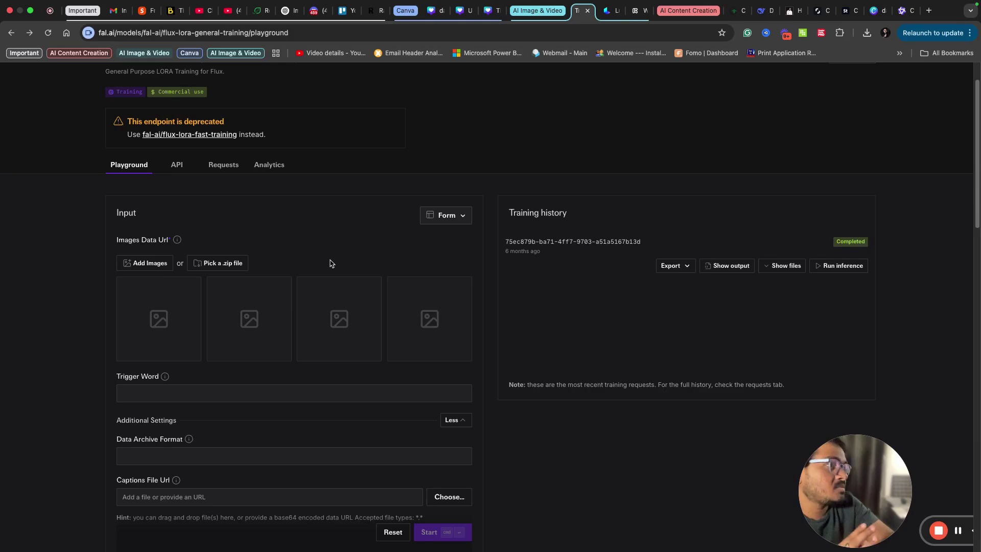
{"action": "scroll", "coordinate": [330, 263], "scroll_direction": "down", "scroll_amount": 1}
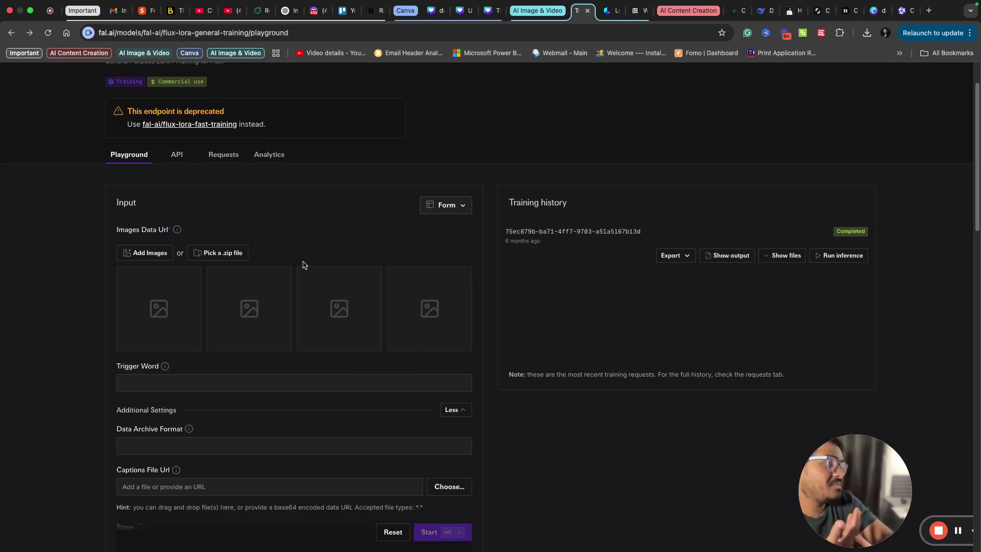
{"action": "left_click_drag", "start_coordinate": [839, 484], "coordinate": [787, 453]}
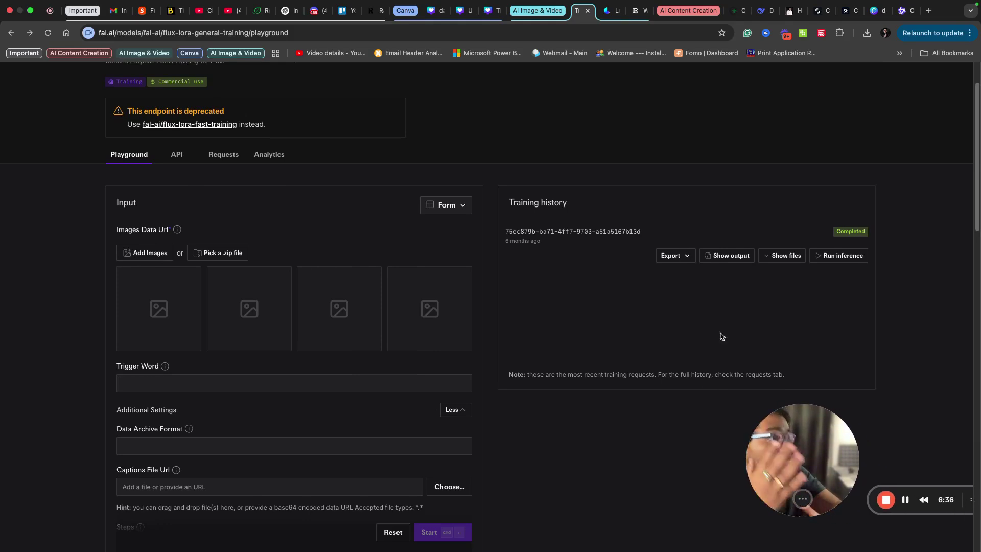
{"action": "scroll", "coordinate": [188, 365], "scroll_direction": "down", "scroll_amount": 1}
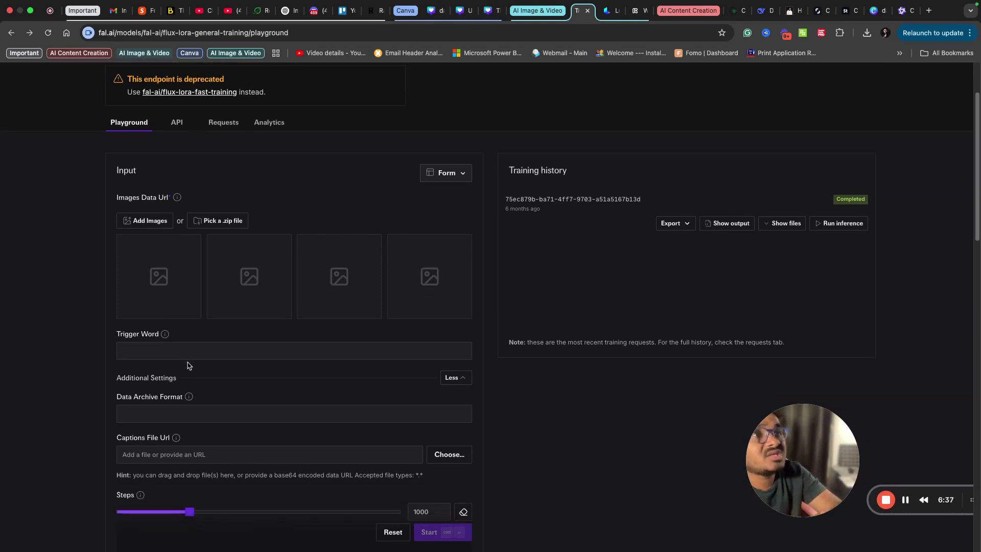
{"action": "left_click", "coordinate": [161, 346]}
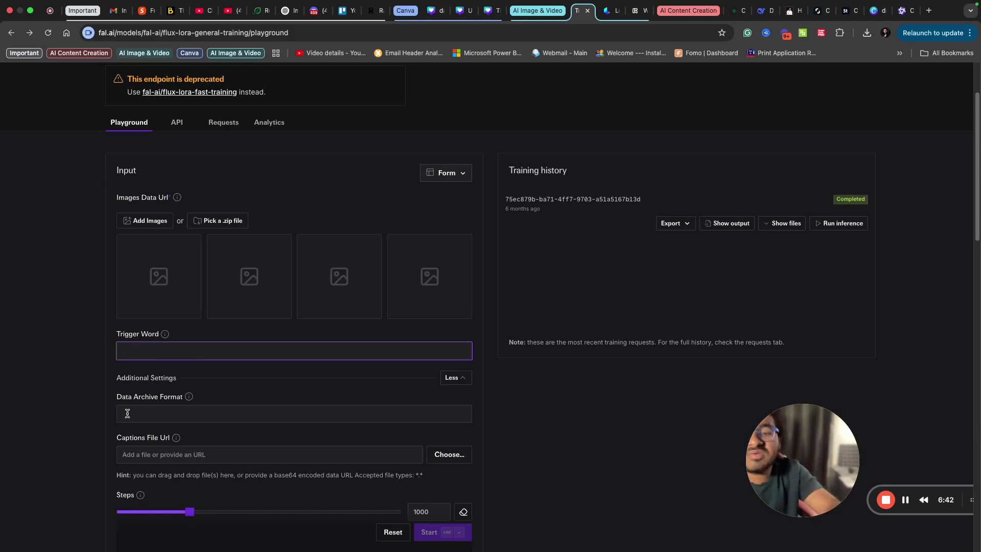
{"action": "type", "text": "YASWANTH"}
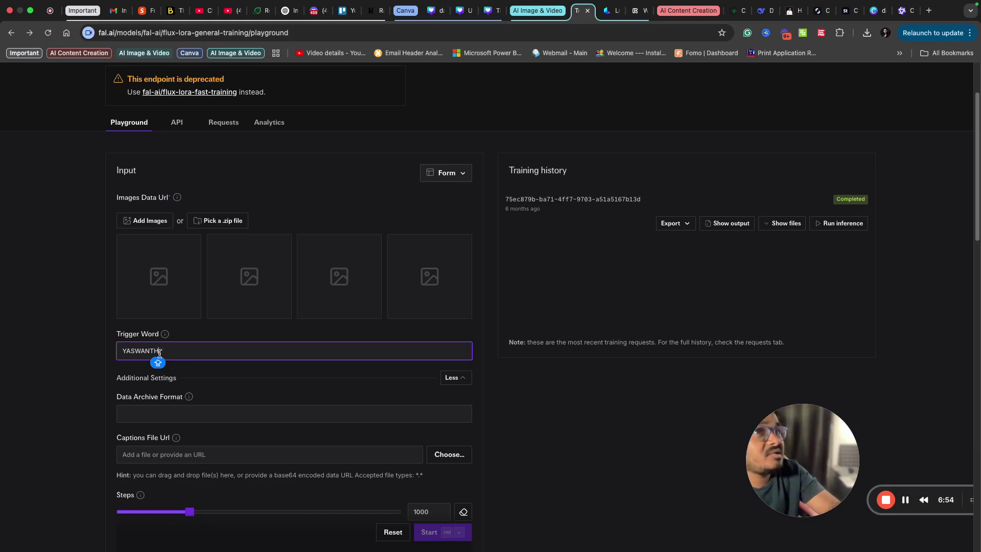
{"action": "left_click_drag", "start_coordinate": [123, 353], "coordinate": [171, 351]}
{"action": "key", "text": "BackSpace"}
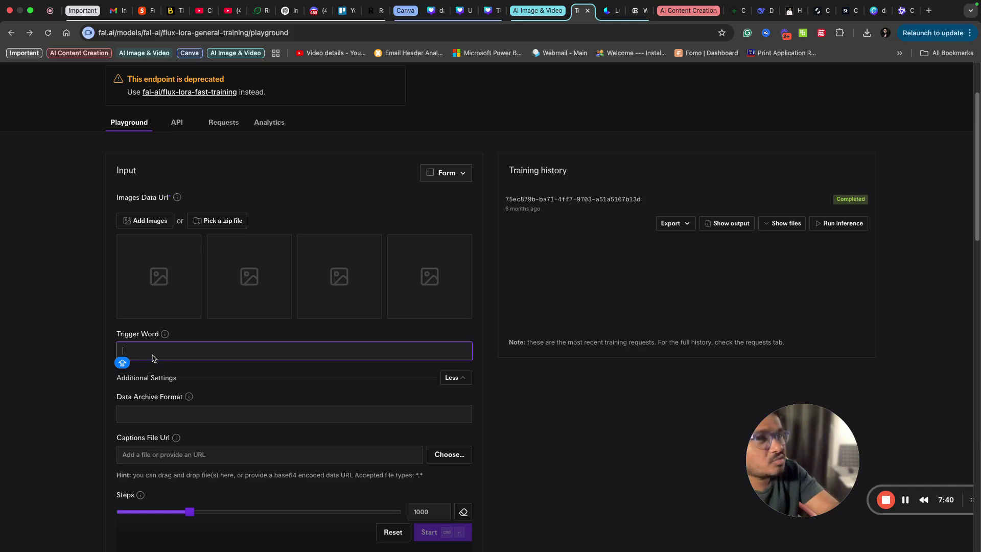
{"action": "left_click", "coordinate": [165, 335]}
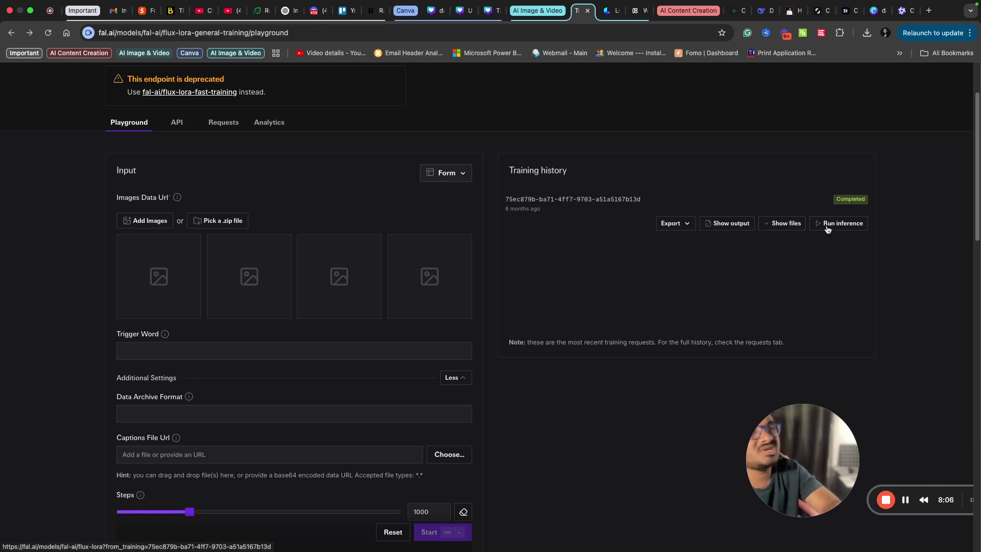
{"action": "scroll", "coordinate": [448, 269], "scroll_direction": "down", "scroll_amount": 3}
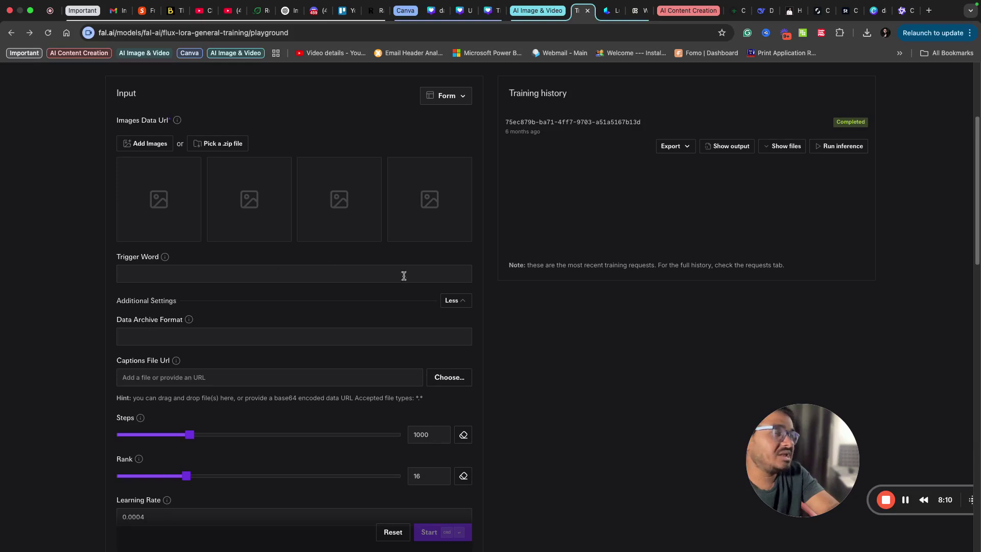
{"action": "scroll", "coordinate": [275, 420], "scroll_direction": "down", "scroll_amount": 3}
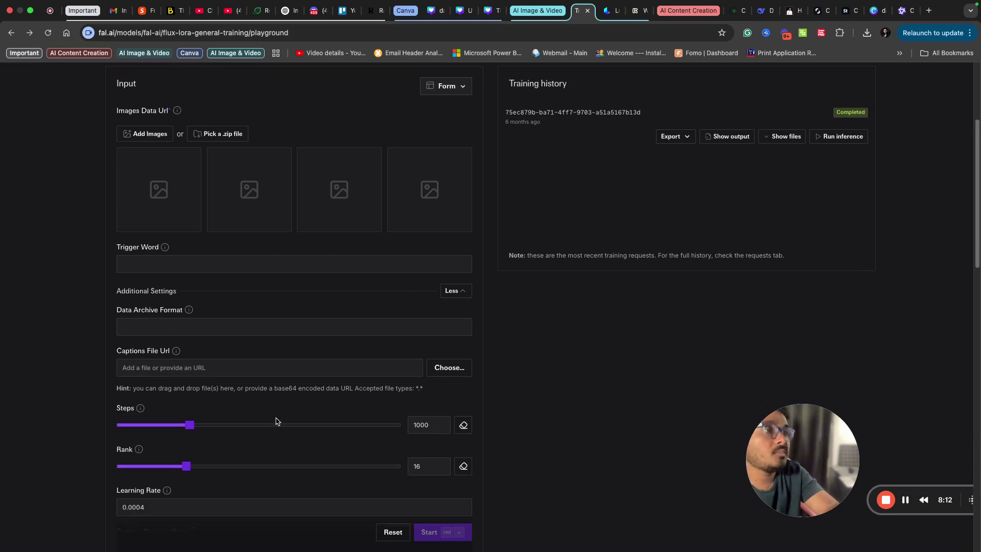
{"action": "scroll", "coordinate": [276, 420], "scroll_direction": "down", "scroll_amount": 1}
{"action": "scroll", "coordinate": [276, 418], "scroll_direction": "down", "scroll_amount": 6}
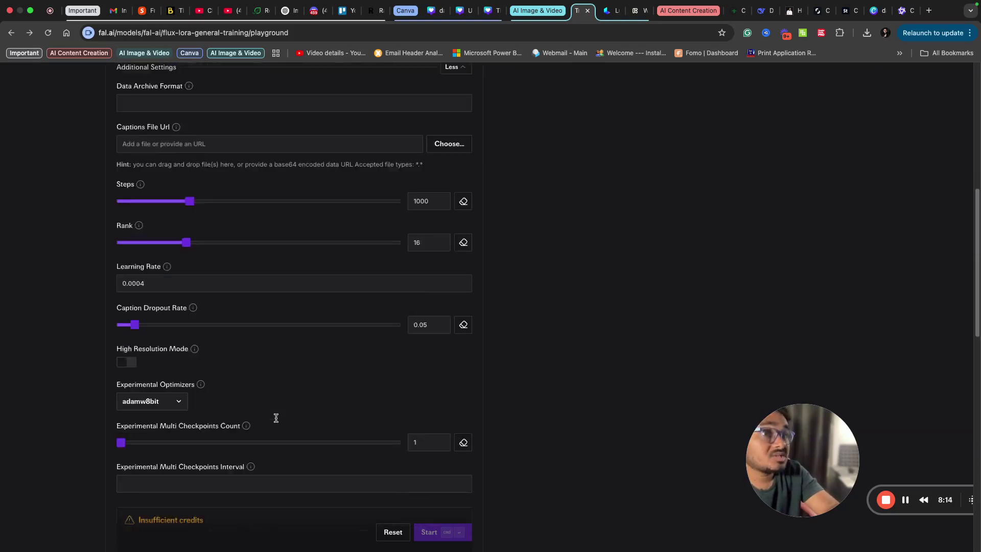
{"action": "scroll", "coordinate": [276, 421], "scroll_direction": "up", "scroll_amount": 15}
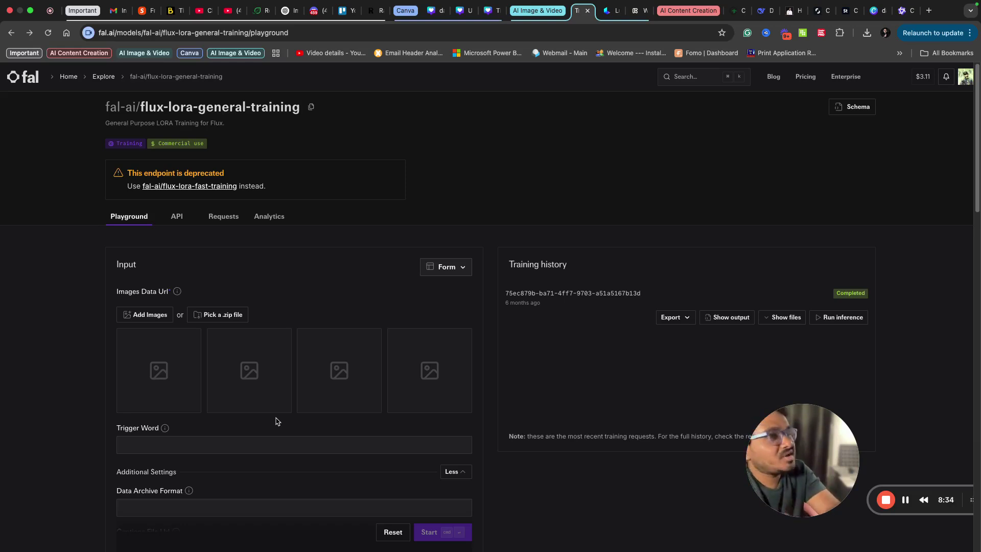
{"action": "scroll", "coordinate": [275, 421], "scroll_direction": "down", "scroll_amount": 10}
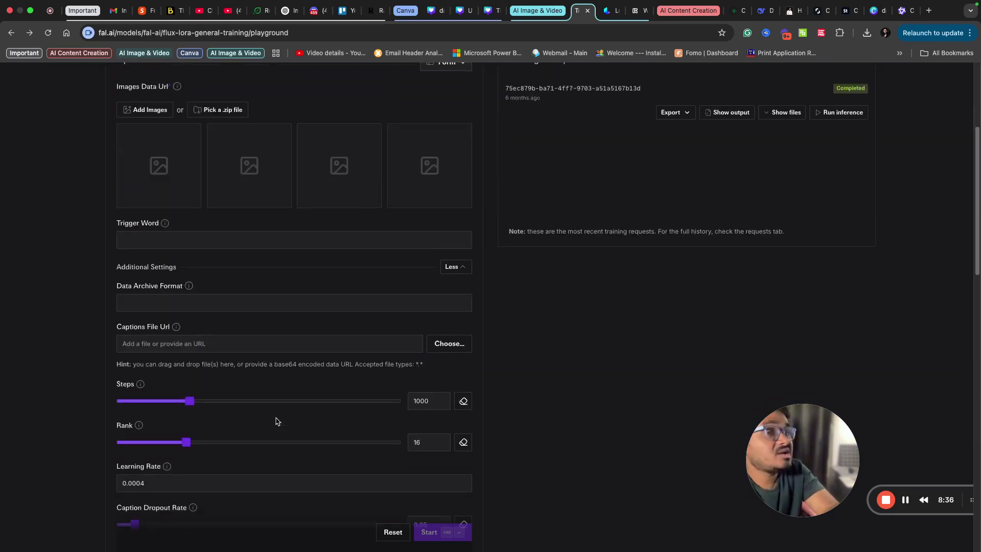
{"action": "scroll", "coordinate": [276, 421], "scroll_direction": "down", "scroll_amount": 4}
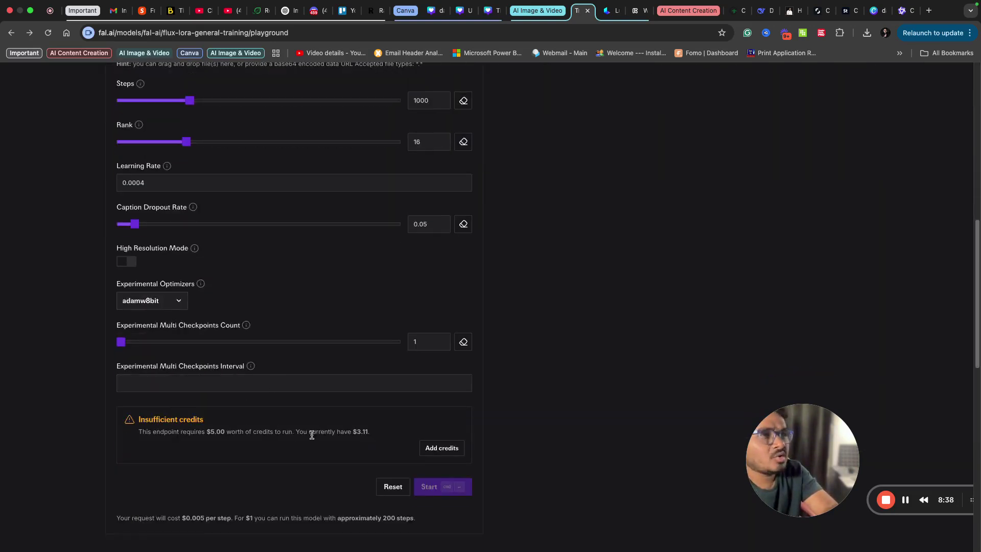
{"action": "scroll", "coordinate": [259, 452], "scroll_direction": "up", "scroll_amount": 15}
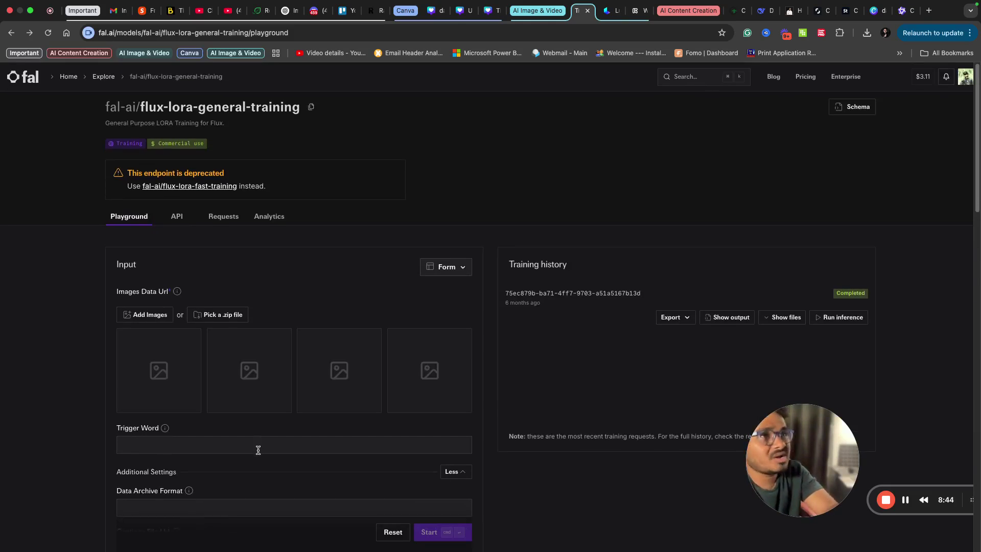
{"action": "scroll", "coordinate": [258, 450], "scroll_direction": "down", "scroll_amount": 12}
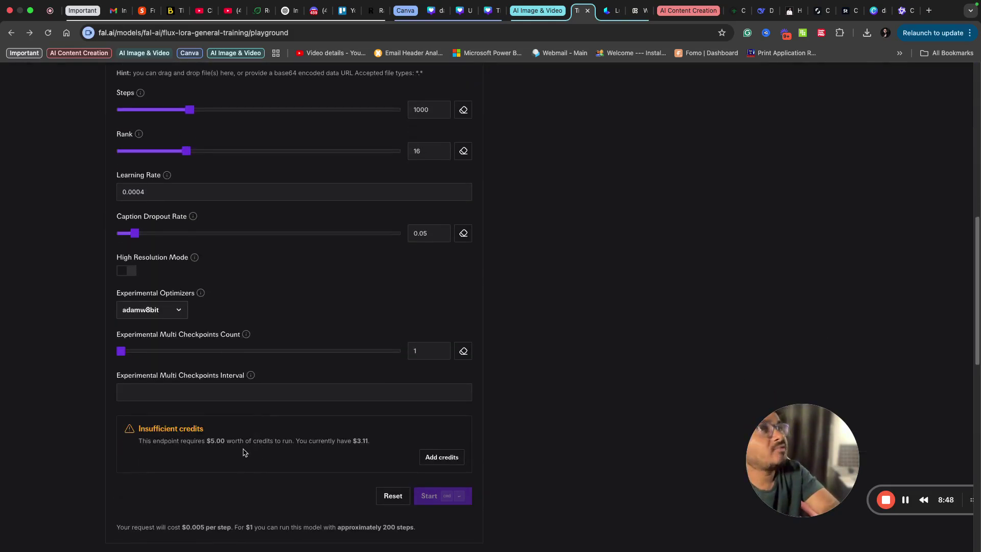
{"action": "scroll", "coordinate": [244, 452], "scroll_direction": "up", "scroll_amount": 15}
{"action": "scroll", "coordinate": [511, 266], "scroll_direction": "down", "scroll_amount": 2}
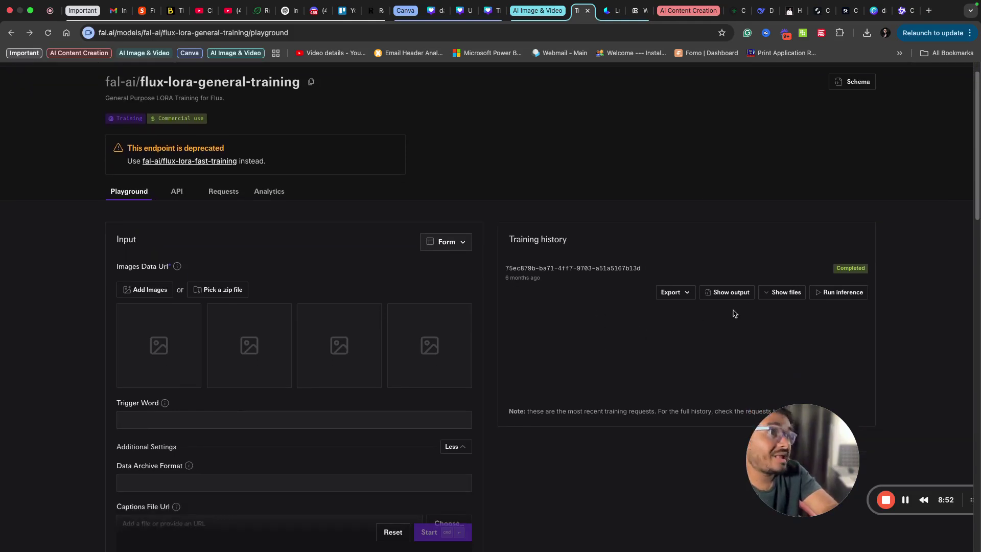
Run inference on the completed training to open the prefilled flux-lora generator
{"action": "left_click", "coordinate": [846, 292]}
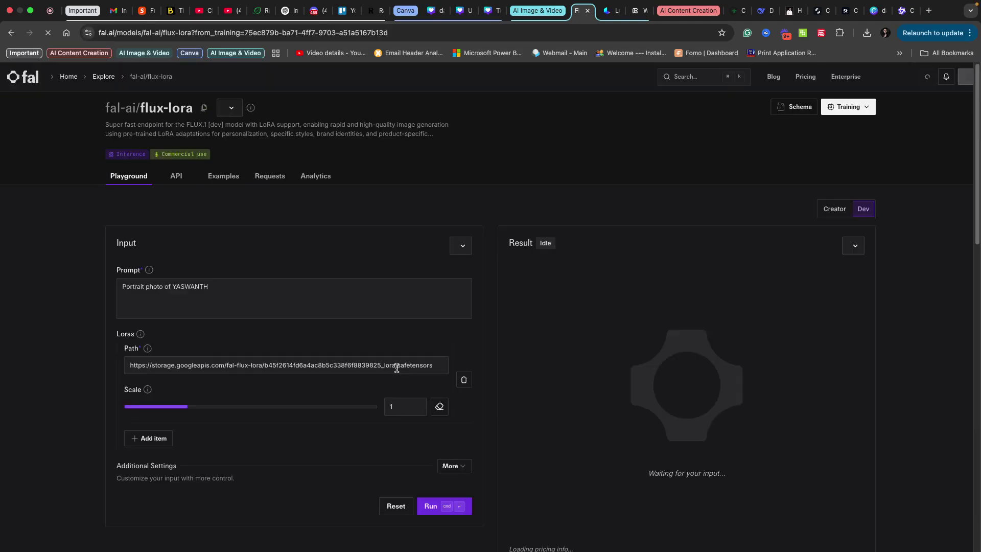